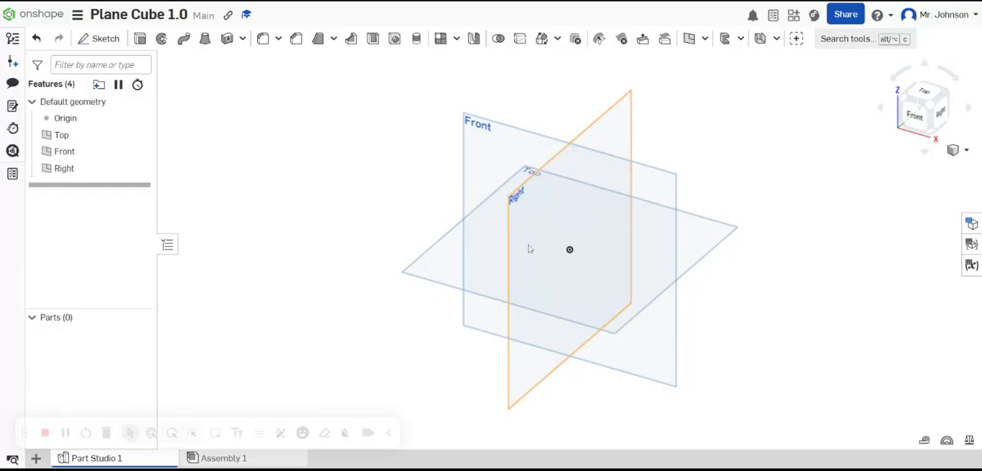
Step: Examine the default Top, Front and Right planes around the origin from different angles and distances
{"action": "mouse_move", "coordinate": [528, 249]}
{"action": "right_mouse_down"}
{"action": "mouse_move", "coordinate": [537, 221]}
{"action": "mouse_move", "coordinate": [534, 258]}
{"action": "mouse_move", "coordinate": [538, 244]}
{"action": "right_mouse_up"}
{"action": "left_click_drag", "start_coordinate": [502, 219], "coordinate": [577, 282]}
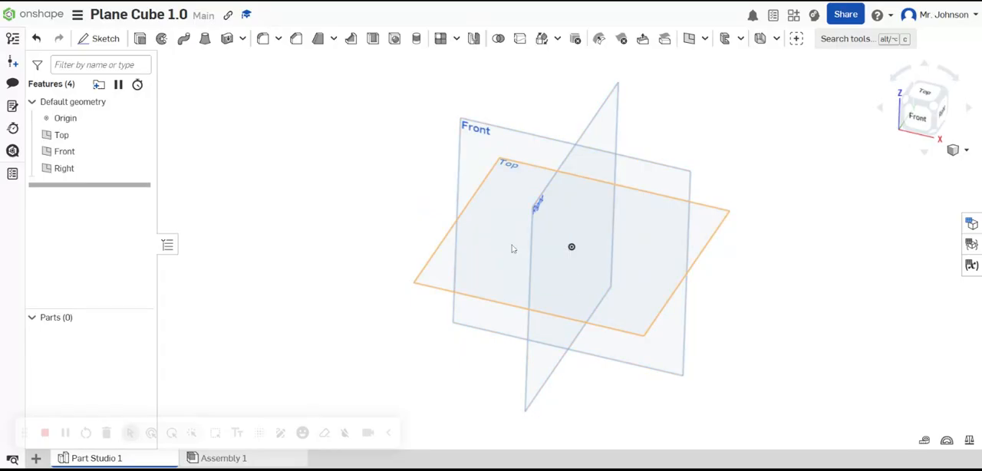
{"action": "mouse_move", "coordinate": [514, 251]}
{"action": "right_mouse_down"}
{"action": "mouse_move", "coordinate": [526, 193]}
{"action": "mouse_move", "coordinate": [491, 234]}
{"action": "mouse_move", "coordinate": [534, 263]}
{"action": "mouse_move", "coordinate": [511, 228]}
{"action": "mouse_move", "coordinate": [519, 256]}
{"action": "mouse_move", "coordinate": [557, 250]}
{"action": "mouse_move", "coordinate": [527, 250]}
{"action": "right_mouse_up"}
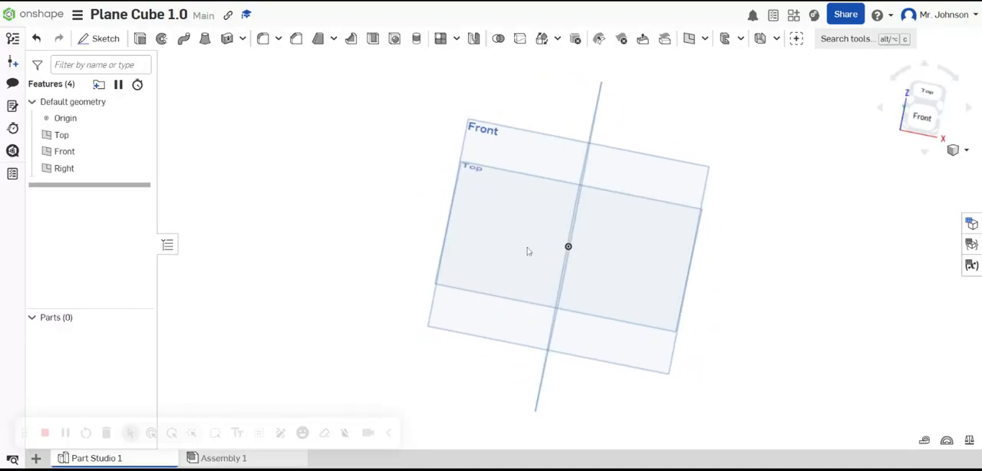
{"action": "scroll", "coordinate": [548, 233], "scroll_direction": "up", "scroll_amount": 5}
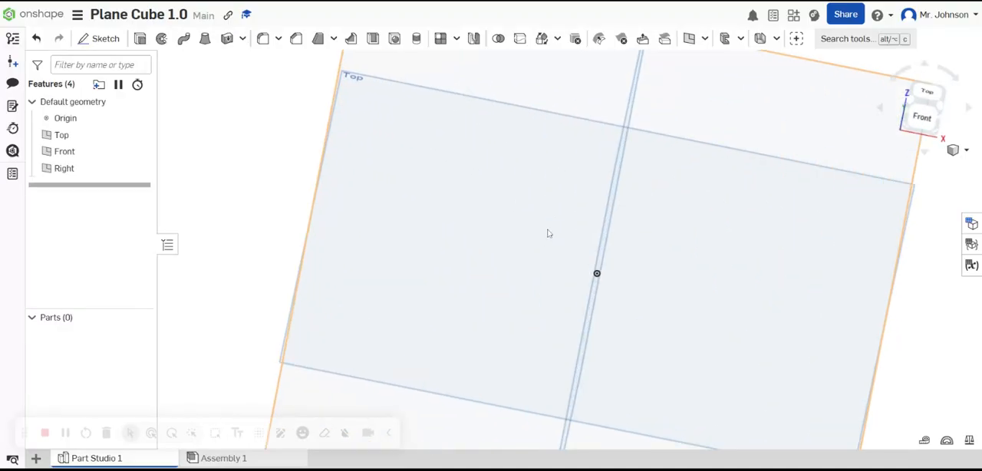
{"action": "right_click", "coordinate": [548, 234]}
{"action": "left_click", "coordinate": [484, 214]}
{"action": "middle_click_drag", "start_coordinate": [545, 224], "coordinate": [551, 178]}
{"action": "scroll", "coordinate": [540, 244], "scroll_direction": "down", "scroll_amount": 5}
{"action": "scroll", "coordinate": [611, 237], "scroll_direction": "up", "scroll_amount": 2}
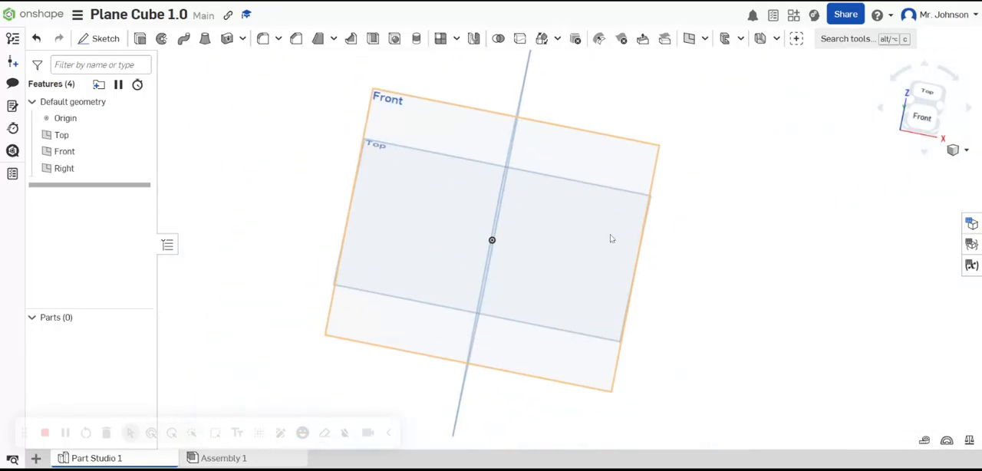
{"action": "scroll", "coordinate": [612, 238], "scroll_direction": "up", "scroll_amount": 1}
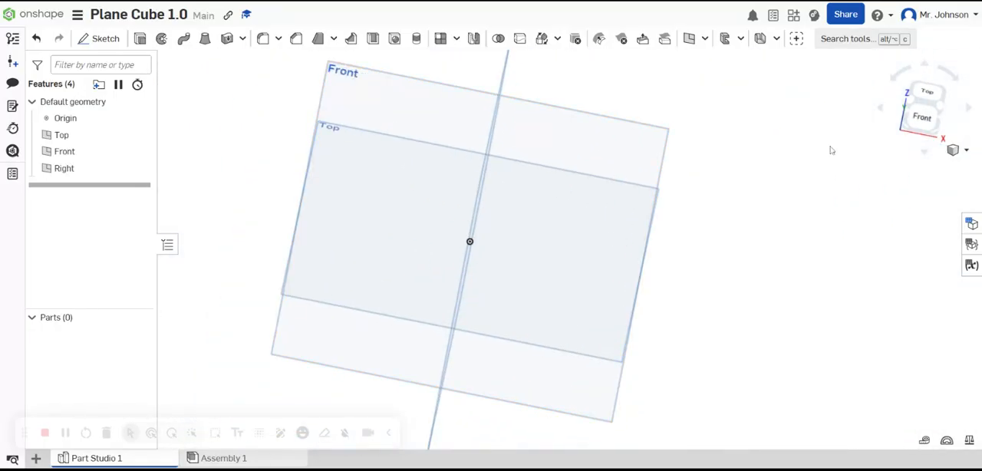
{"action": "left_click", "coordinate": [909, 132]}
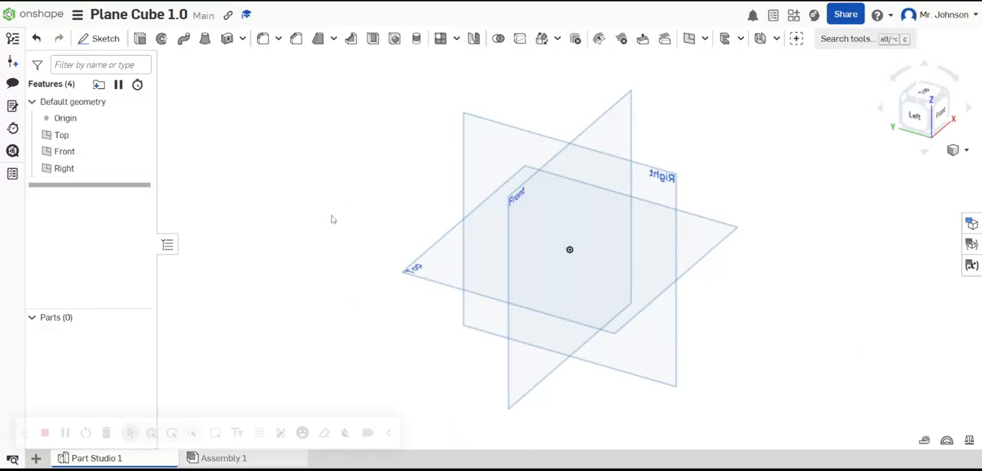
Step: Sketch a center point rectangle about 2.33 in wide and 2.88 in high on the Top plane, centered on the origin
{"action": "left_click", "coordinate": [98, 40]}
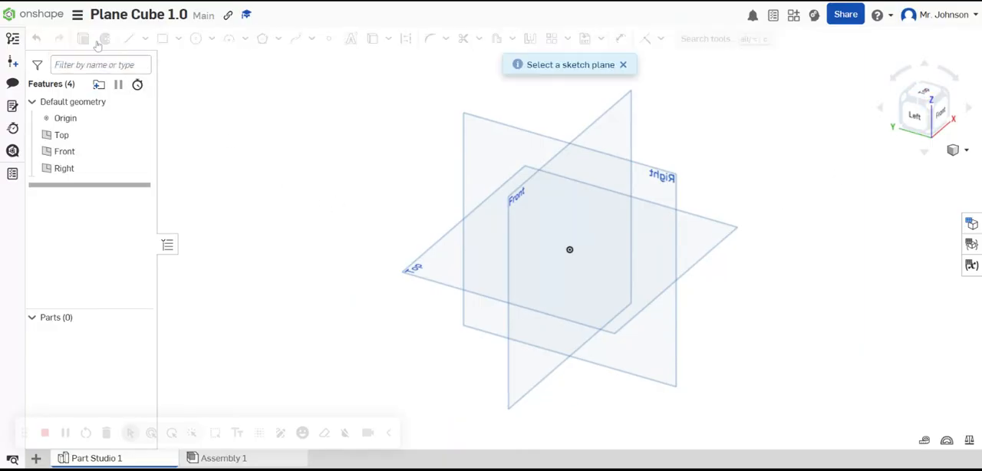
{"action": "left_click", "coordinate": [486, 259]}
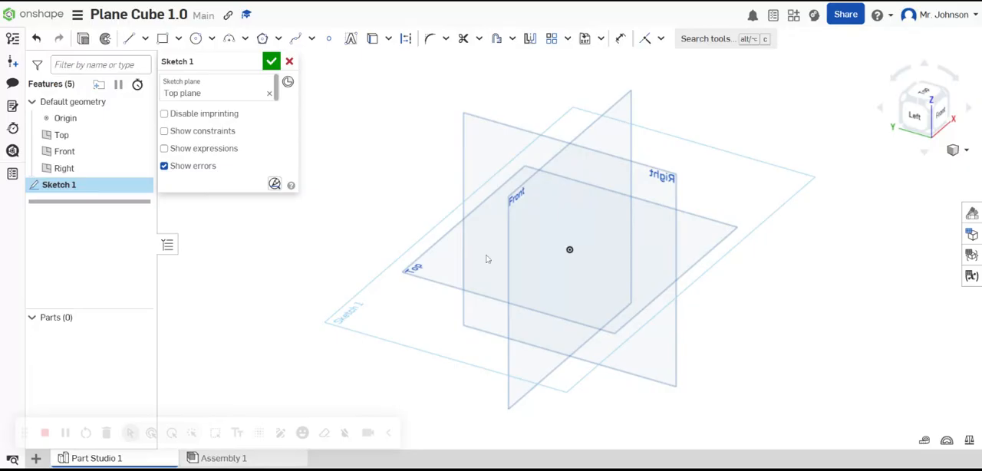
{"action": "left_click", "coordinate": [925, 93]}
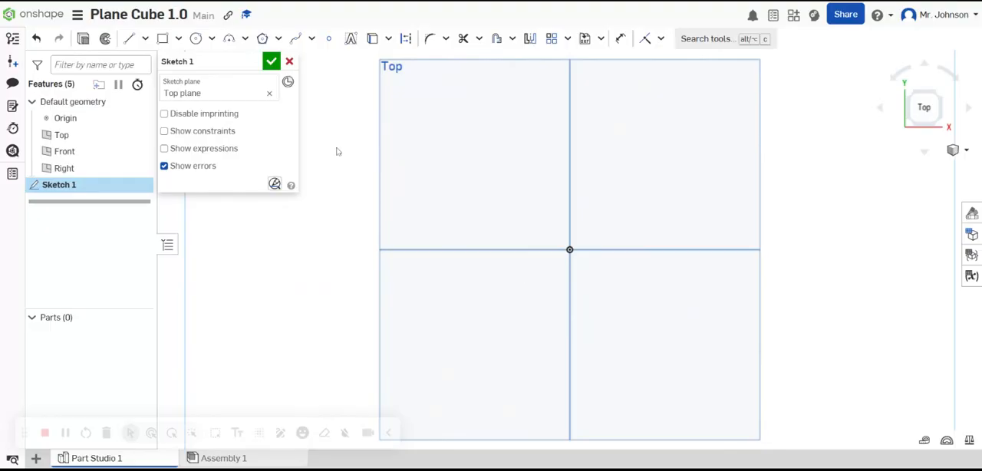
{"action": "left_click", "coordinate": [180, 39]}
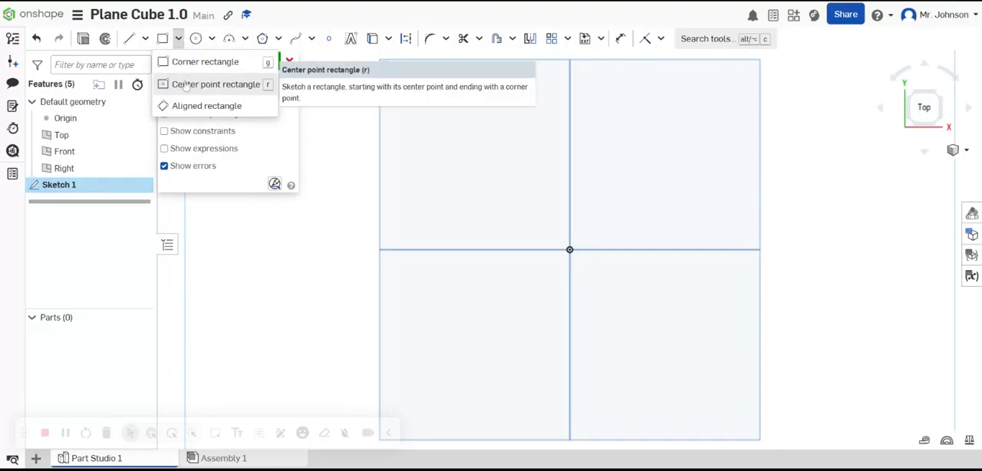
{"action": "left_click", "coordinate": [185, 84]}
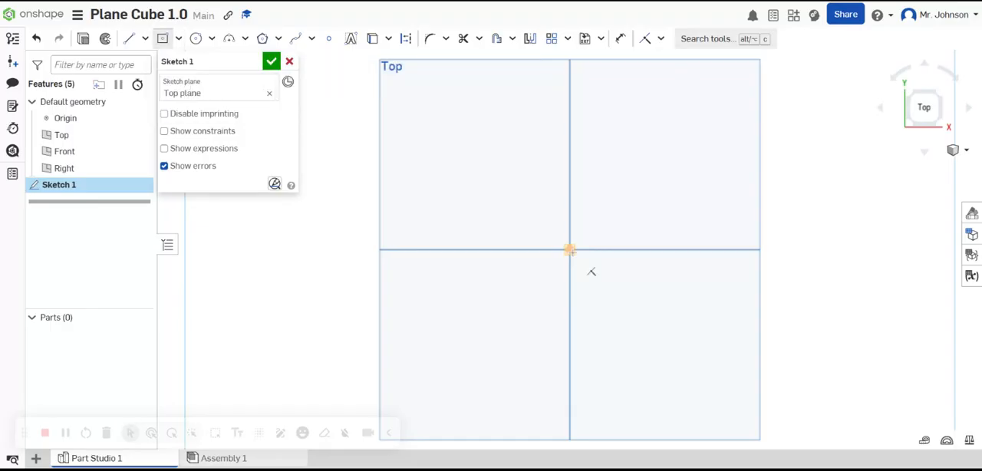
{"action": "left_click", "coordinate": [569, 249]}
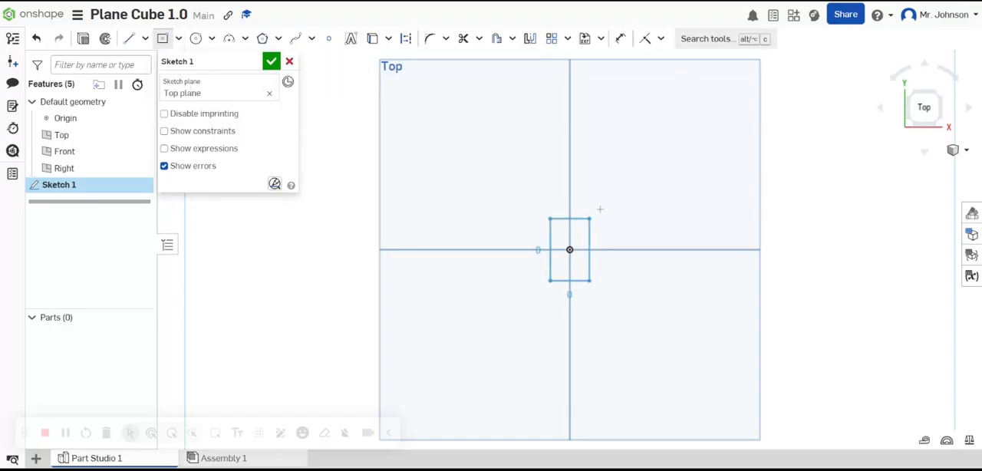
{"action": "left_click", "coordinate": [644, 158]}
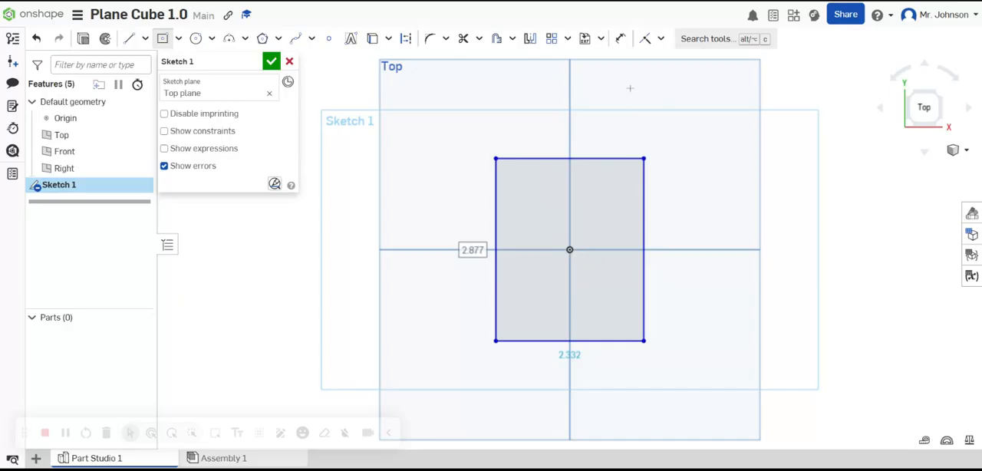
Step: Dimension the rectangle's width and height to 2 in each
{"action": "left_click", "coordinate": [619, 40]}
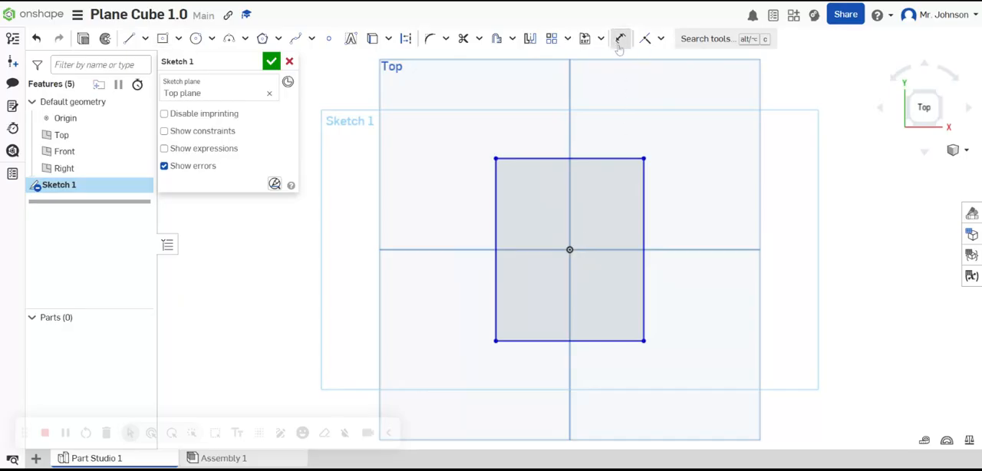
{"action": "left_click", "coordinate": [595, 158]}
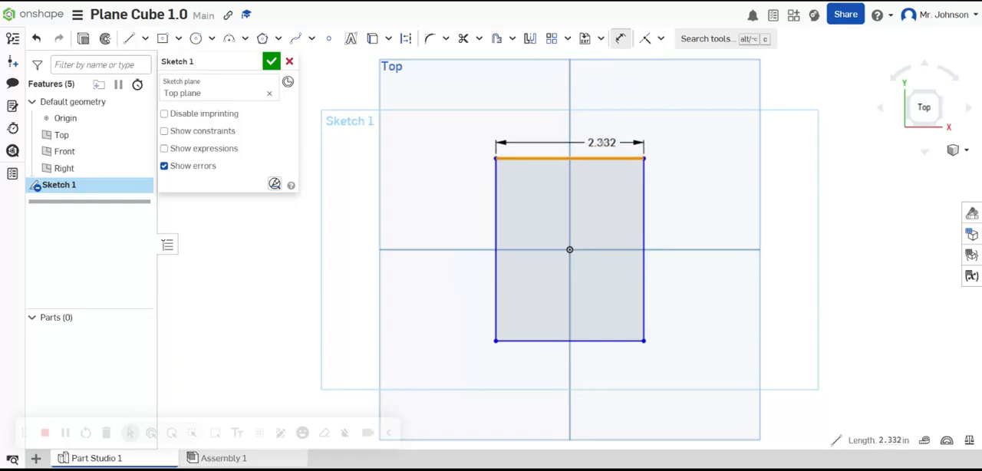
{"action": "left_click", "coordinate": [609, 159]}
{"action": "type", "text": "2"}
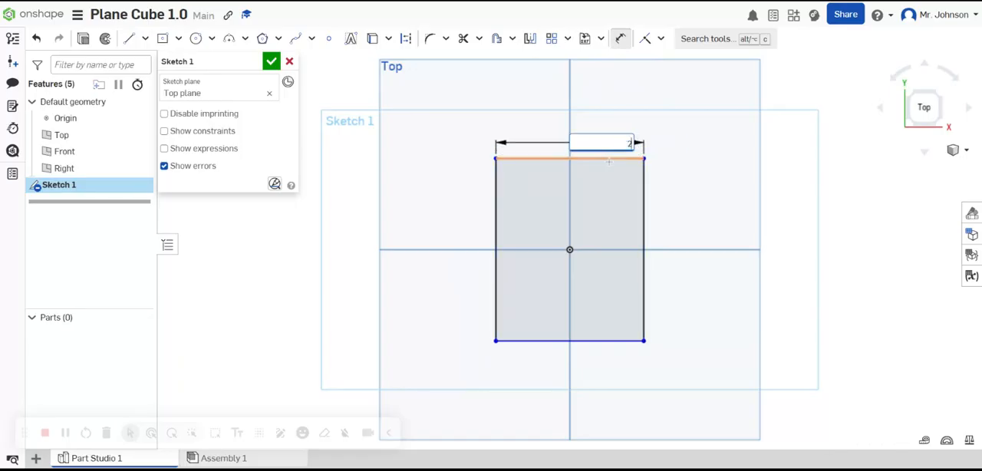
{"action": "key", "text": "Return"}
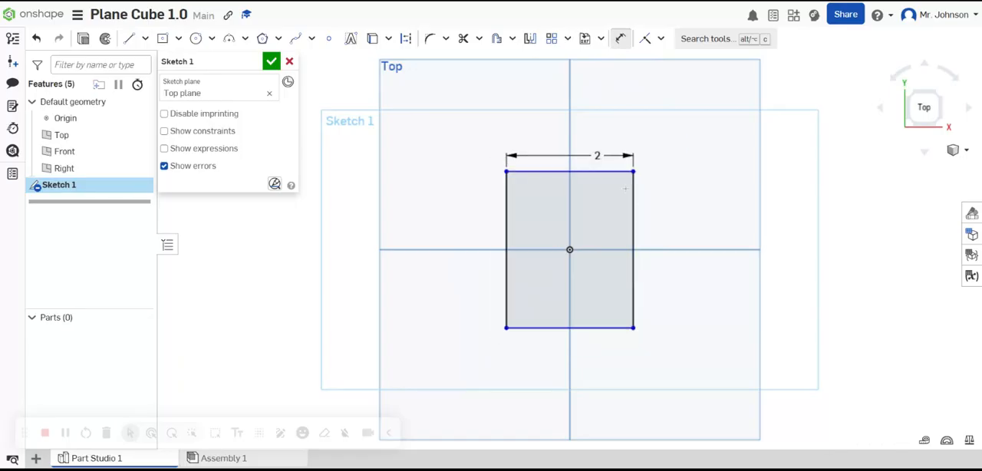
{"action": "left_click", "coordinate": [633, 213]}
{"action": "left_click", "coordinate": [662, 233]}
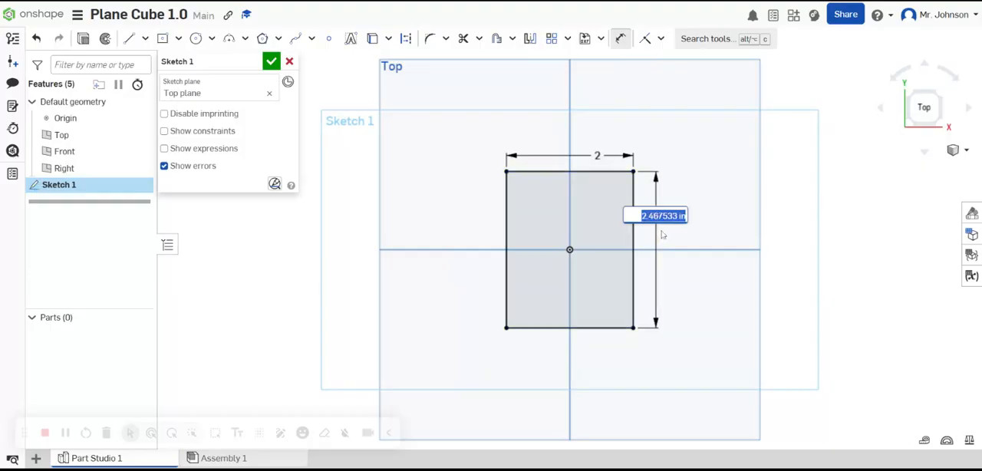
{"action": "type", "text": "2"}
{"action": "key", "text": "Return"}
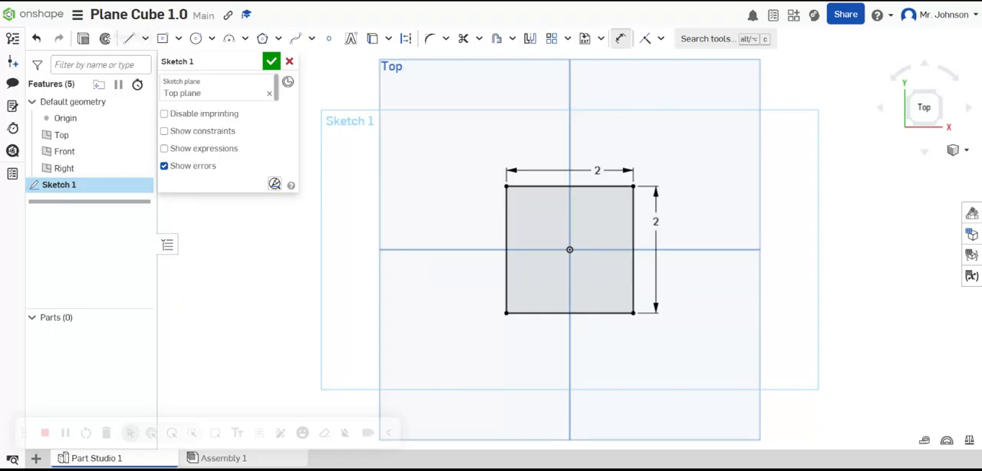
{"action": "left_click", "coordinate": [78, 16]}
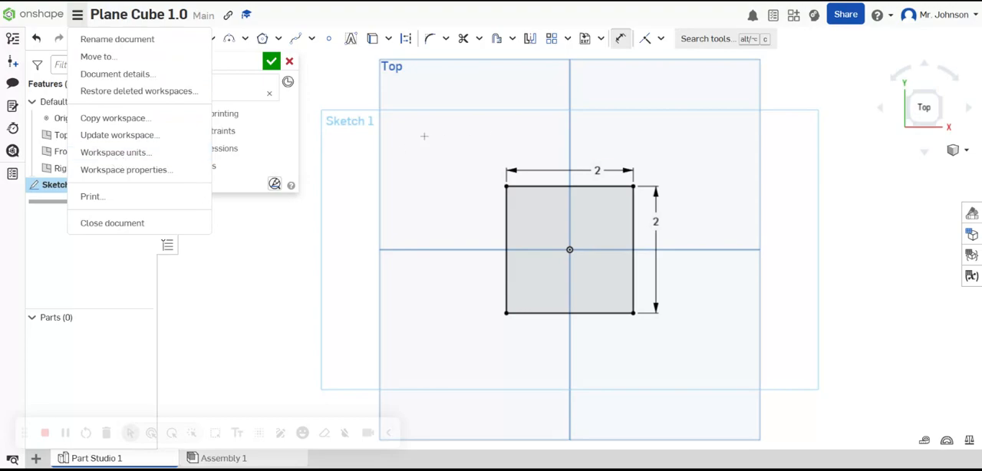
{"action": "left_click", "coordinate": [439, 163]}
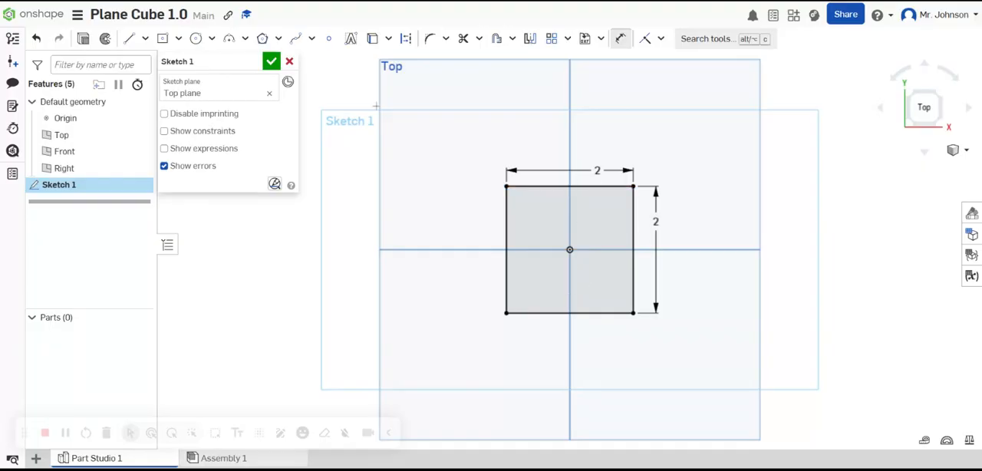
Step: Finish the square sketch and extrude it as a new solid with a blind depth of 2 in
{"action": "left_click", "coordinate": [271, 60]}
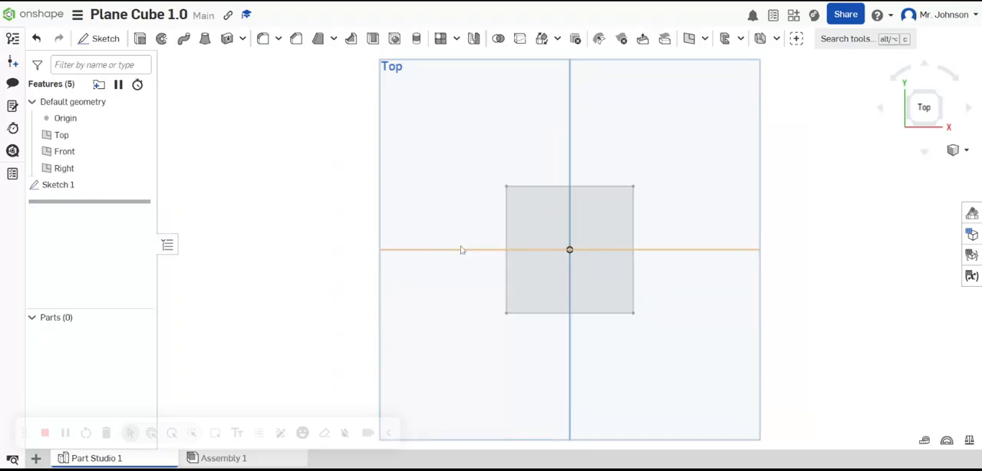
{"action": "left_click", "coordinate": [140, 39]}
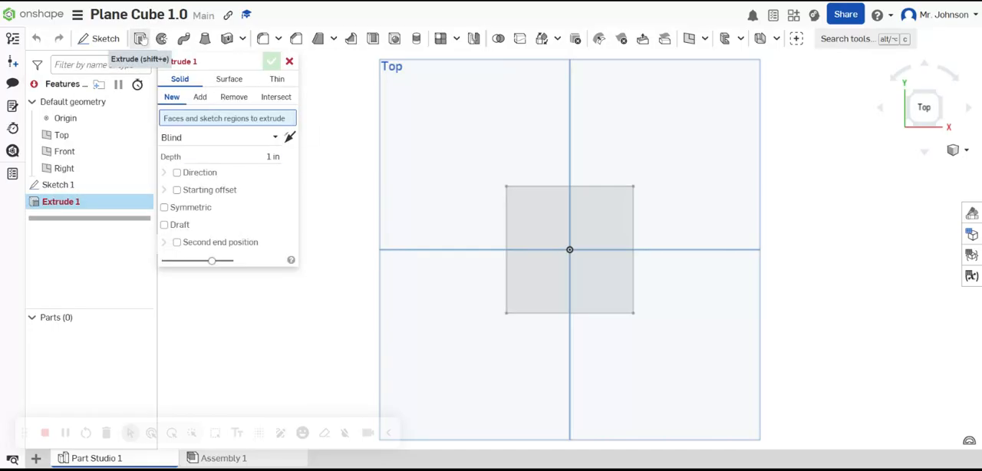
{"action": "left_click", "coordinate": [542, 228]}
{"action": "left_click", "coordinate": [273, 167]}
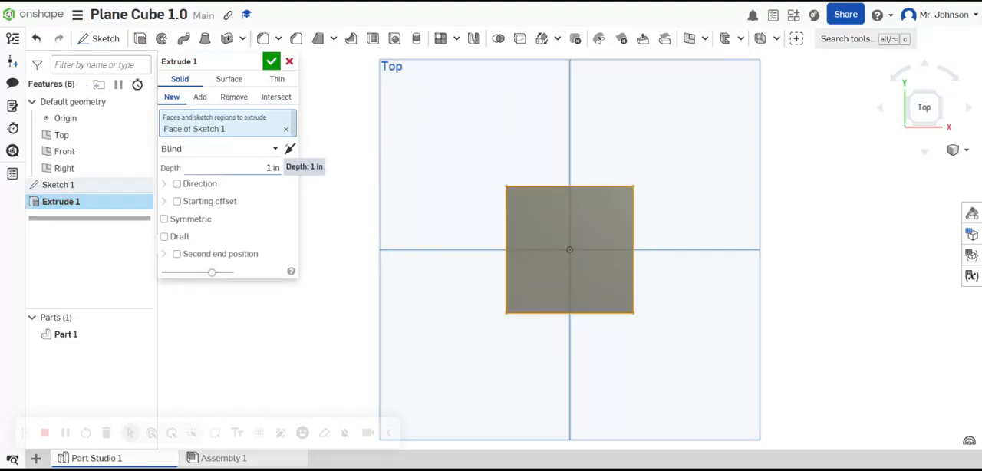
{"action": "type", "text": "2"}
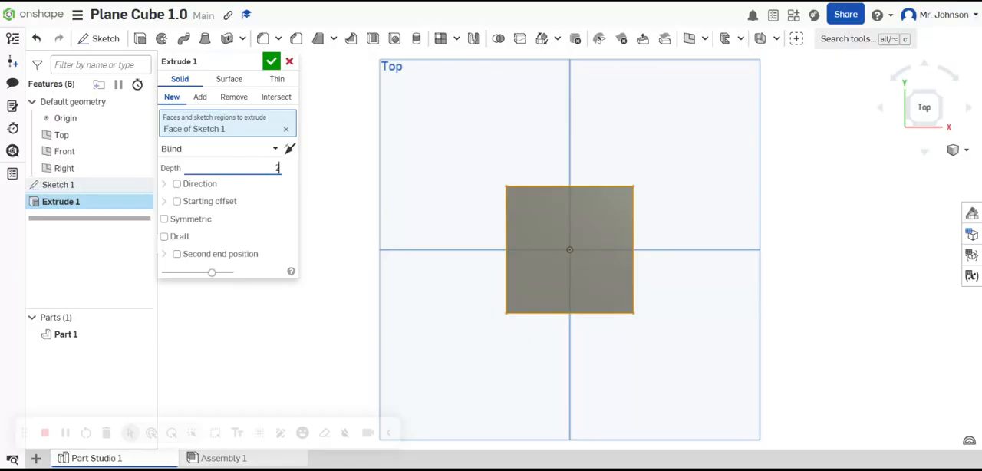
{"action": "left_click", "coordinate": [272, 61]}
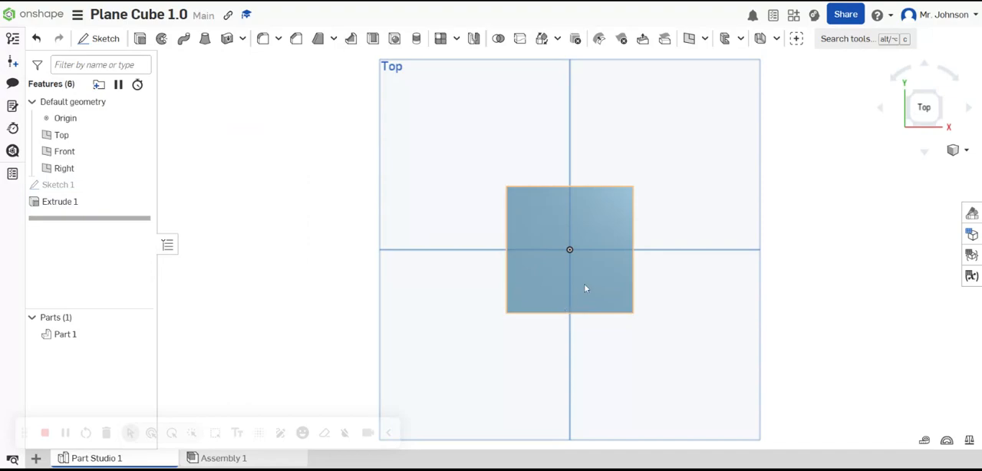
Step: Start a new sketch on the cube's front face and view that face straight on
{"action": "right_click_drag", "start_coordinate": [583, 285], "coordinate": [674, 241]}
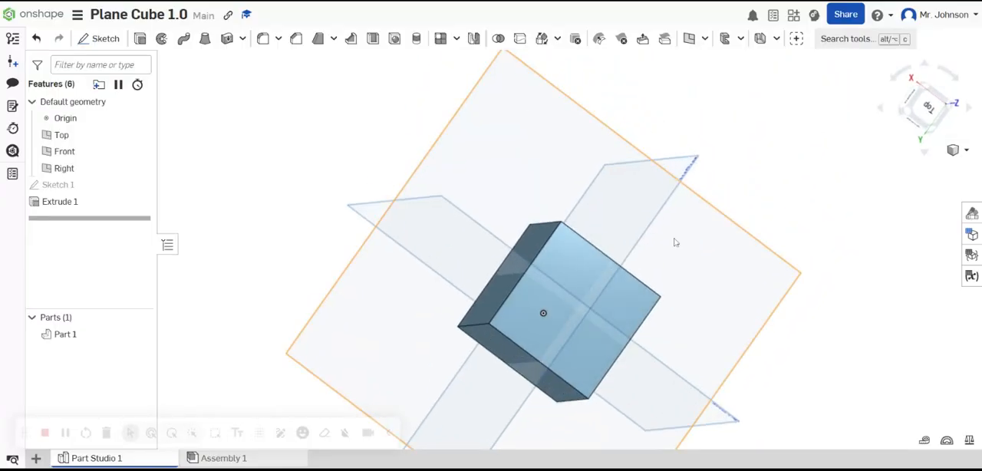
{"action": "left_click", "coordinate": [923, 115]}
{"action": "right_click_drag", "start_coordinate": [565, 263], "coordinate": [568, 215]}
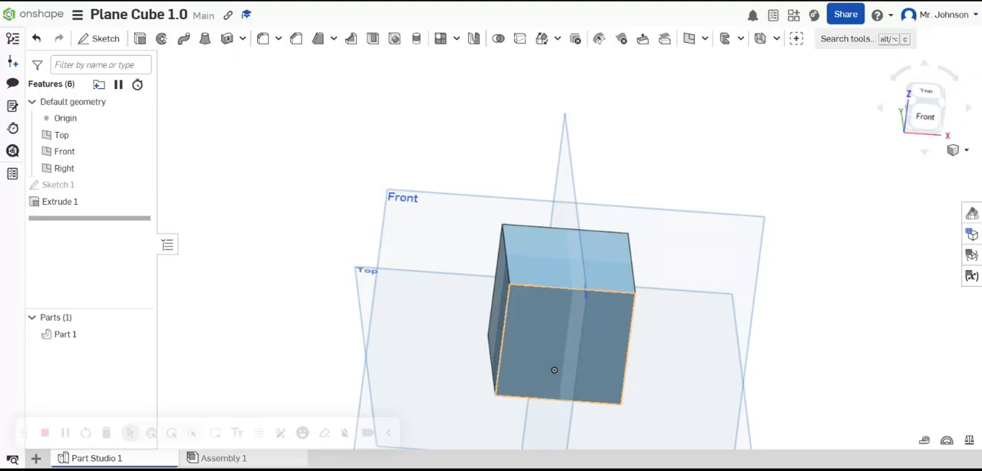
{"action": "right_click", "coordinate": [557, 342]}
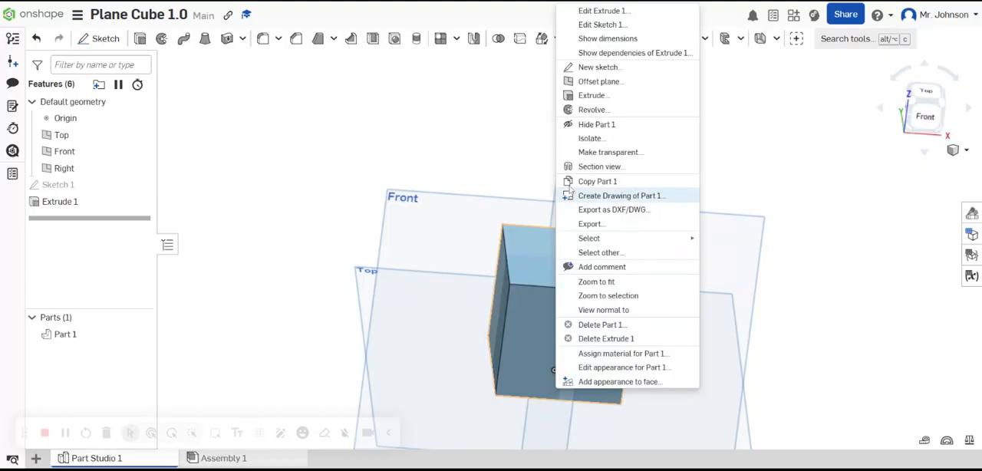
{"action": "left_click", "coordinate": [583, 68]}
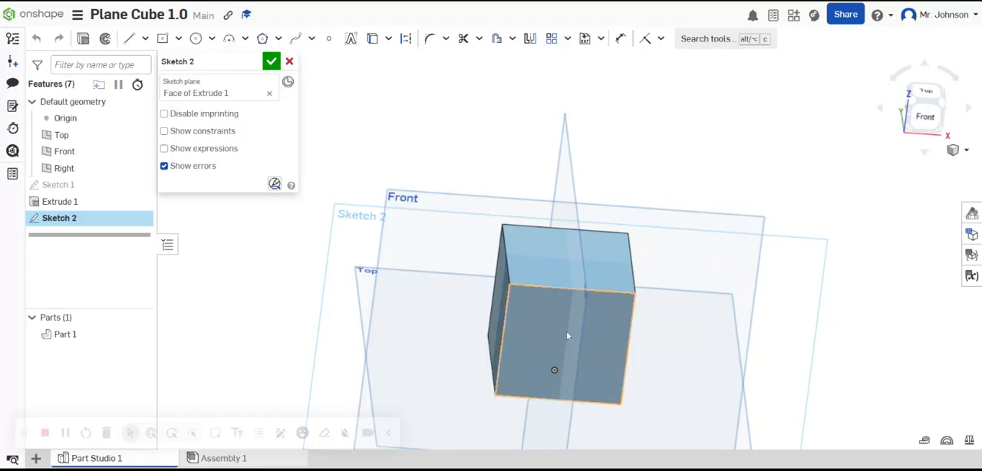
{"action": "left_click", "coordinate": [920, 119]}
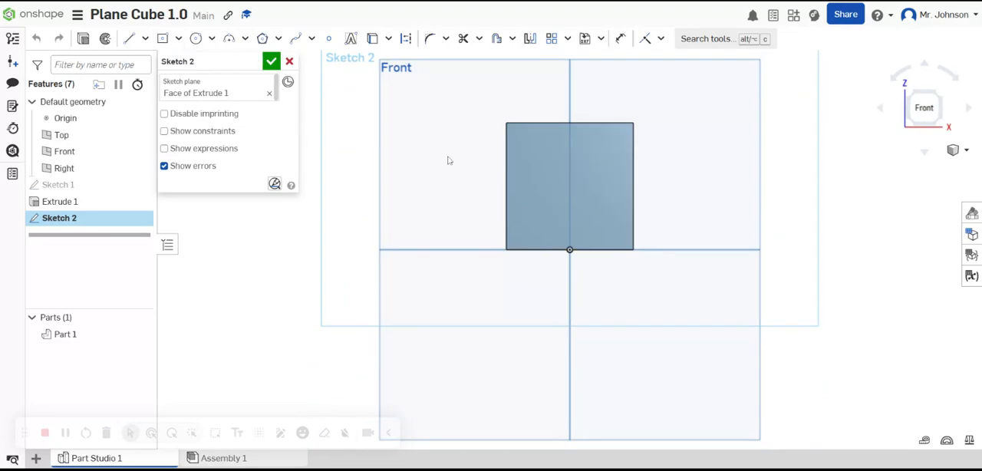
Step: Sketch a small center point rectangle about 0.42 in high in the upper-left area of the cube's front face
{"action": "left_click", "coordinate": [164, 38]}
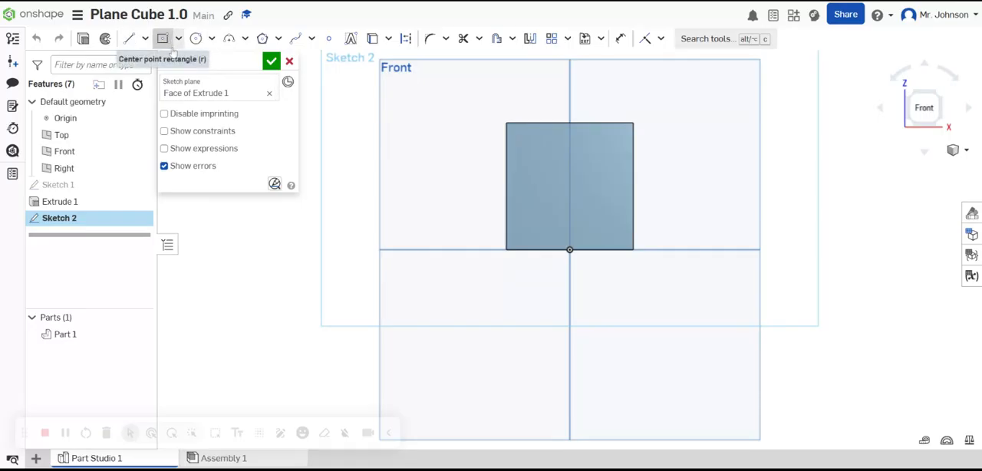
{"action": "left_click", "coordinate": [539, 164]}
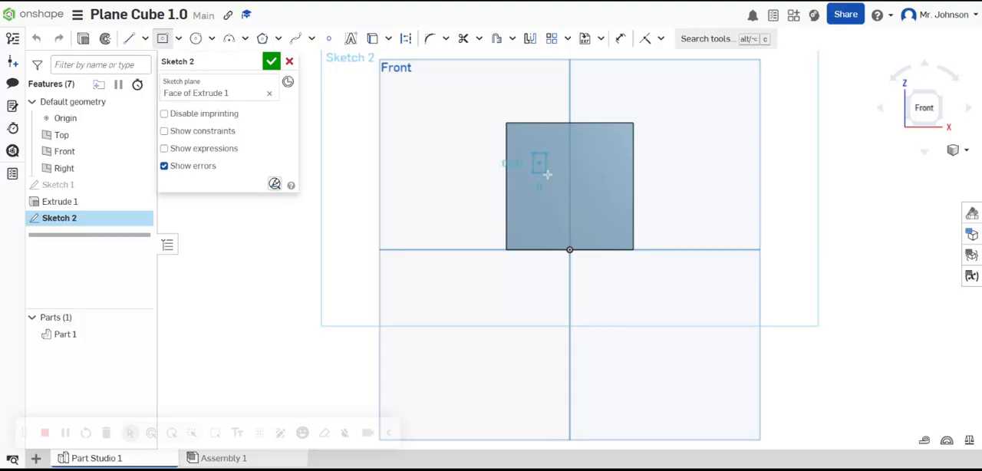
{"action": "left_click", "coordinate": [553, 177]}
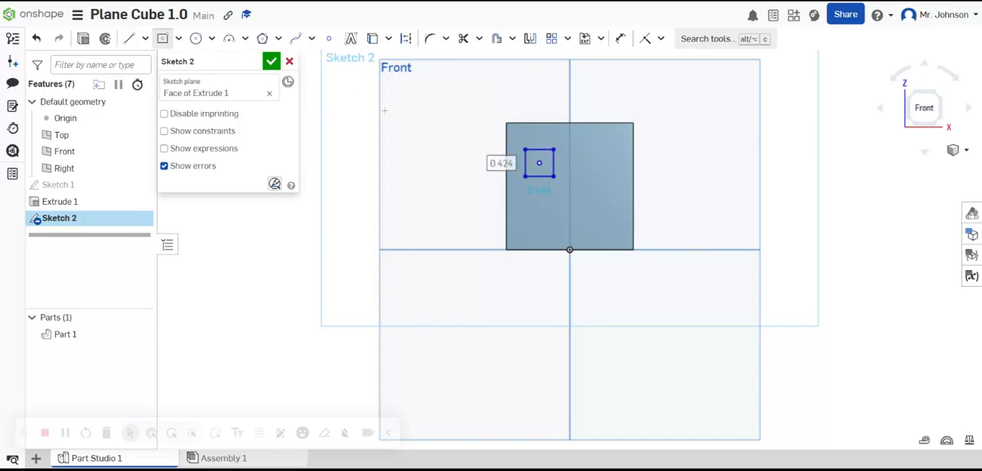
Step: Dimension the distance from the small rectangle's right side to the cube's right edge as 0.5 in
{"action": "left_click", "coordinate": [621, 38]}
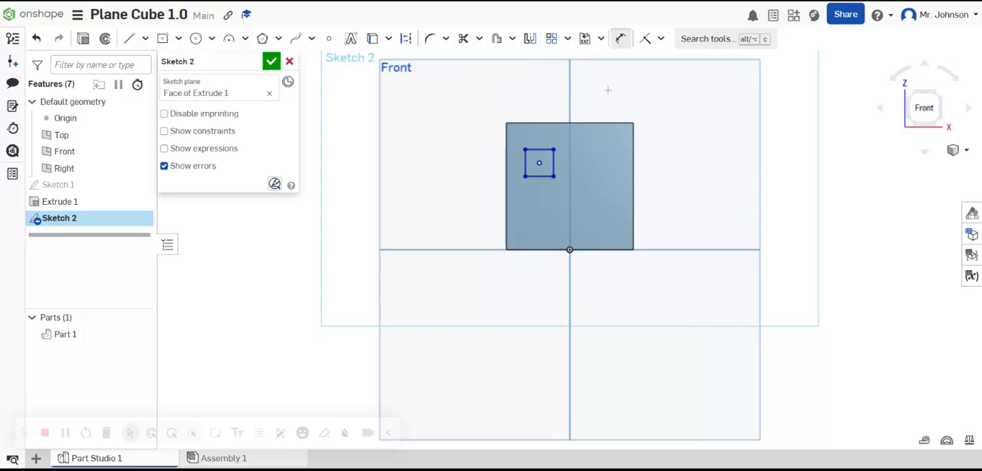
{"action": "left_click", "coordinate": [553, 162]}
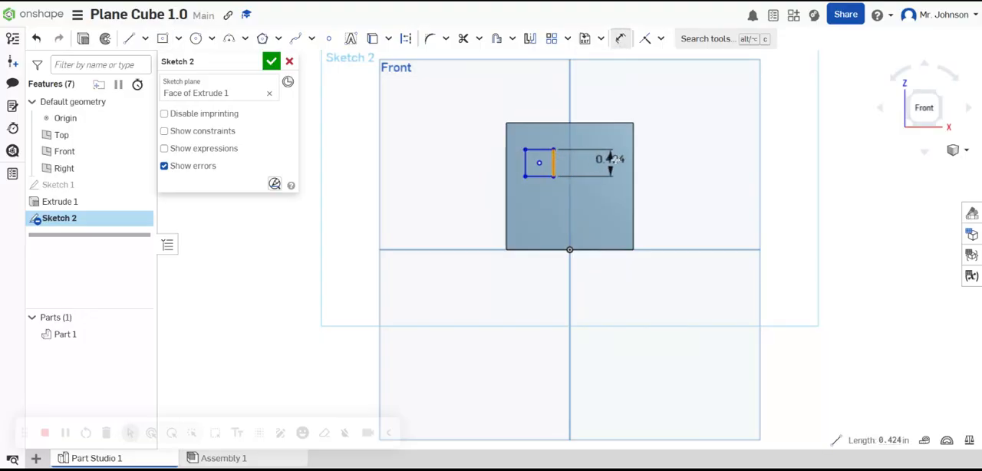
{"action": "left_click", "coordinate": [631, 161]}
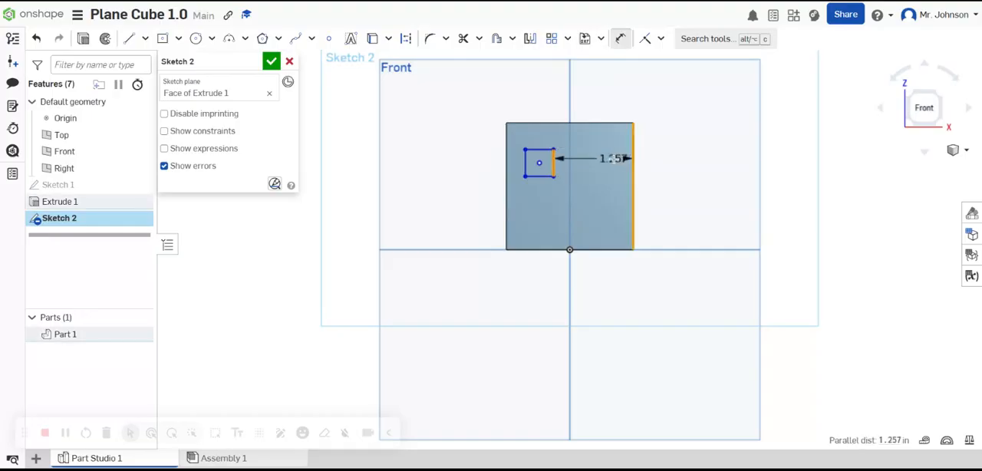
{"action": "left_click", "coordinate": [620, 191]}
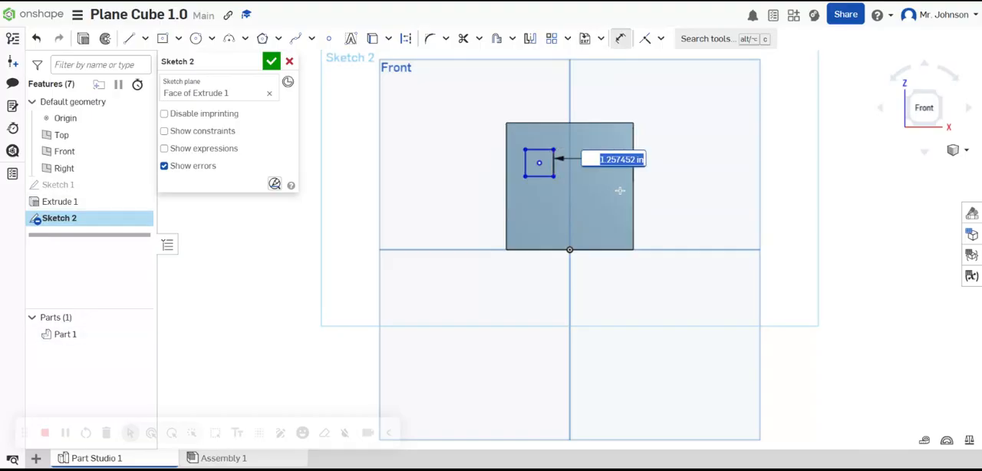
{"action": "key", "text": "BackSpace"}
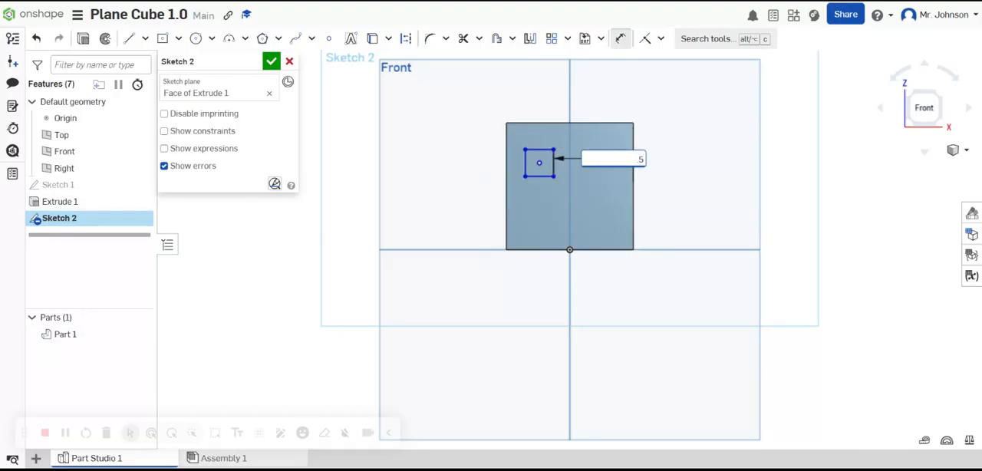
{"action": "type", "text": ".5"}
{"action": "key", "text": "Return"}
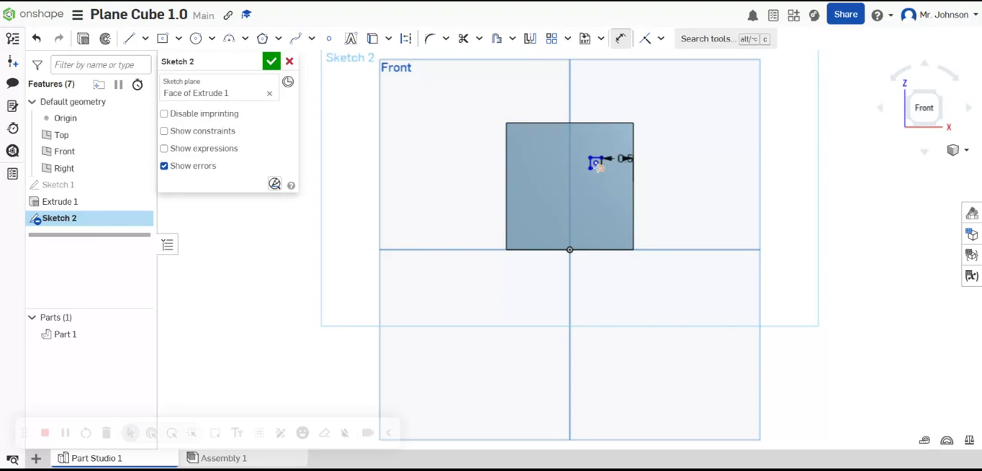
Step: Dimension the distance from the rectangle's lower-right corner to the cube's bottom edge as 0.5 in
{"action": "left_click", "coordinate": [596, 249]}
{"action": "left_click", "coordinate": [606, 219]}
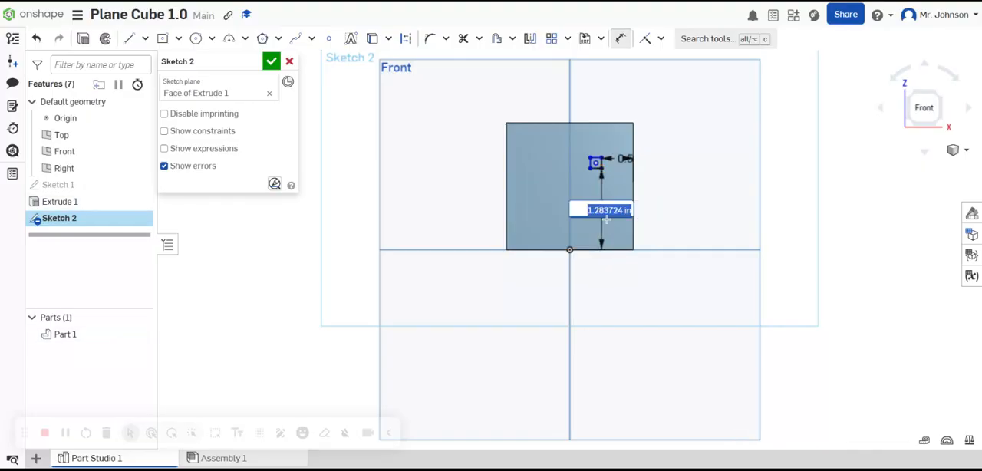
{"action": "type", "text": "0.5"}
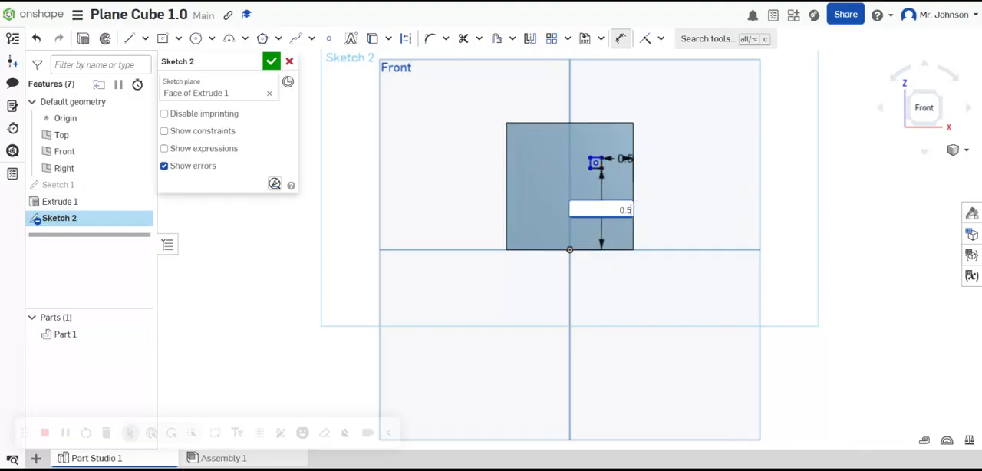
{"action": "key", "text": "Return"}
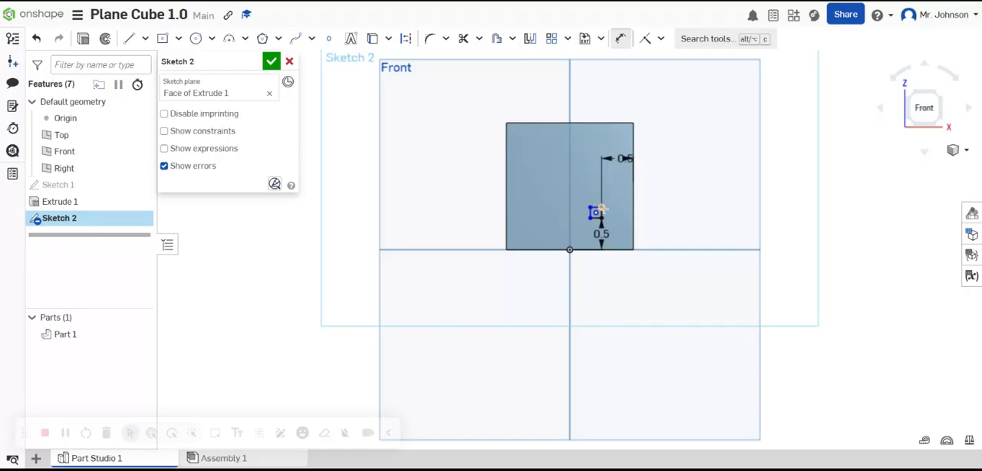
Step: Set the small rectangle's height to 1 in with a dimension on its left side
{"action": "scroll", "coordinate": [592, 213], "scroll_direction": "up", "scroll_amount": 3}
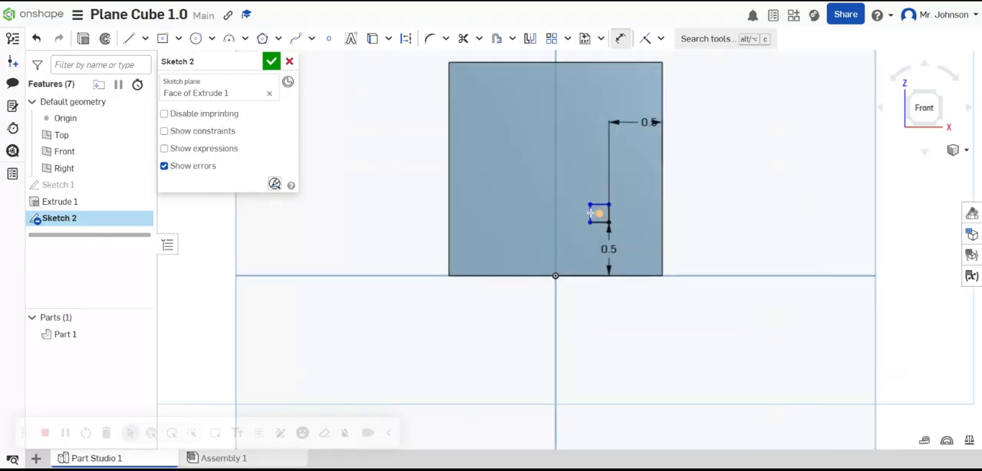
{"action": "scroll", "coordinate": [590, 213], "scroll_direction": "up", "scroll_amount": 3}
{"action": "left_click", "coordinate": [590, 215]}
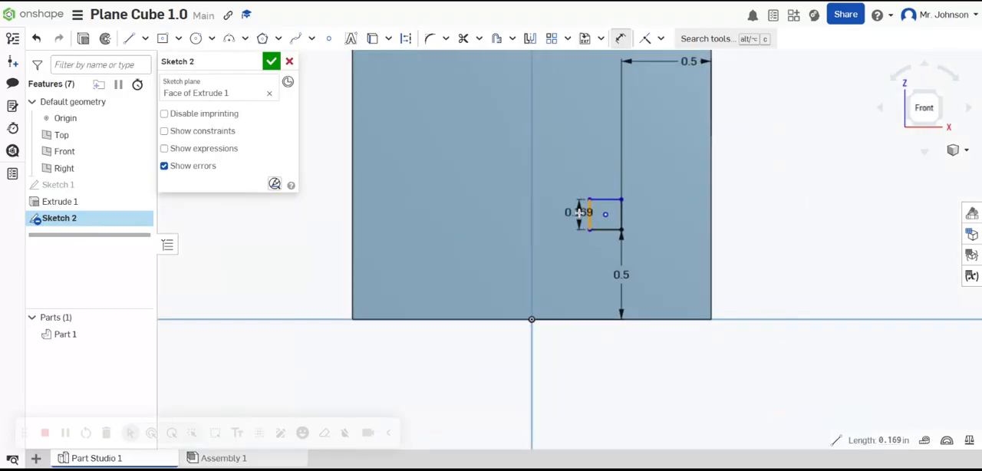
{"action": "left_click", "coordinate": [581, 215]}
{"action": "type", "text": "1"}
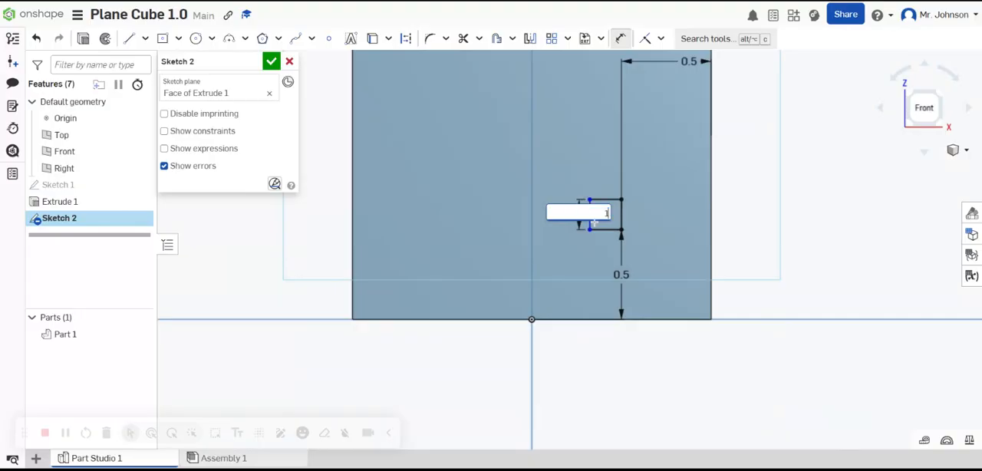
{"action": "key", "text": "Return"}
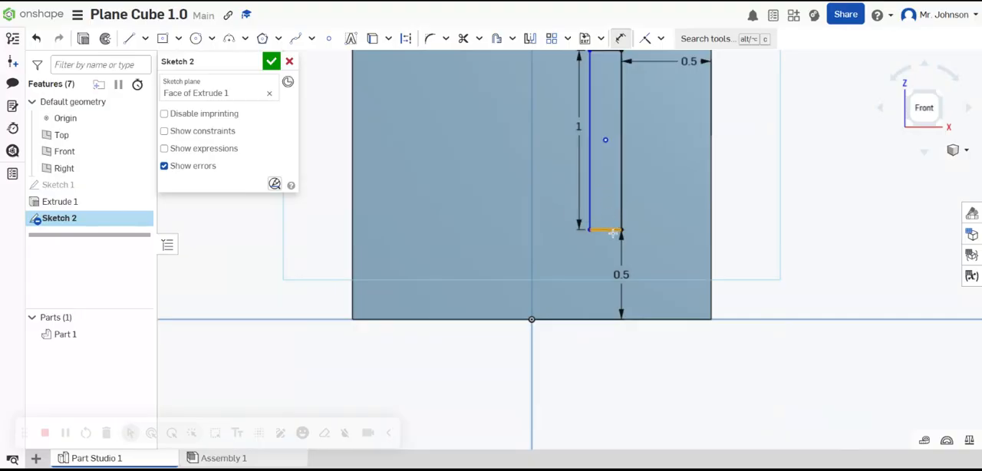
Step: Set the small rectangle's width to 1 in with a dimension on its bottom side
{"action": "left_click", "coordinate": [612, 231]}
{"action": "left_click", "coordinate": [606, 253]}
{"action": "type", "text": "1"}
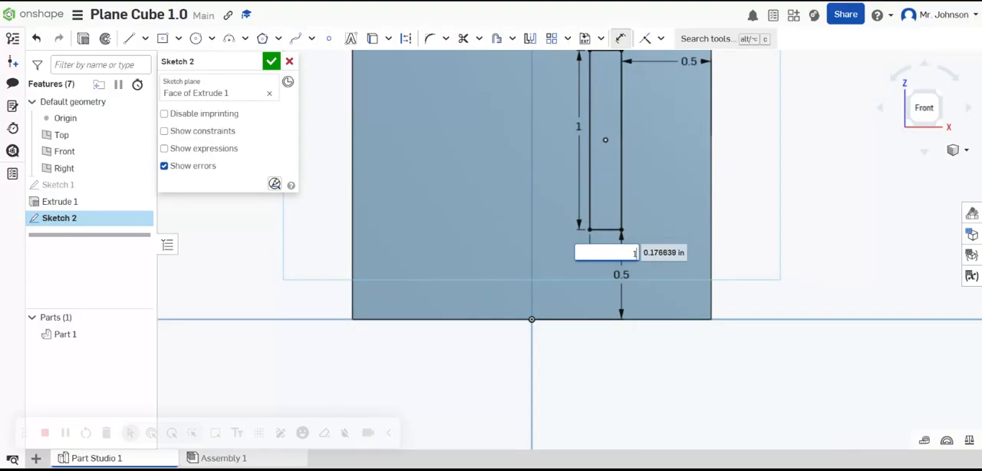
{"action": "key", "text": "Return"}
{"action": "scroll", "coordinate": [686, 223], "scroll_direction": "up", "scroll_amount": 3}
{"action": "scroll", "coordinate": [653, 208], "scroll_direction": "down", "scroll_amount": 5}
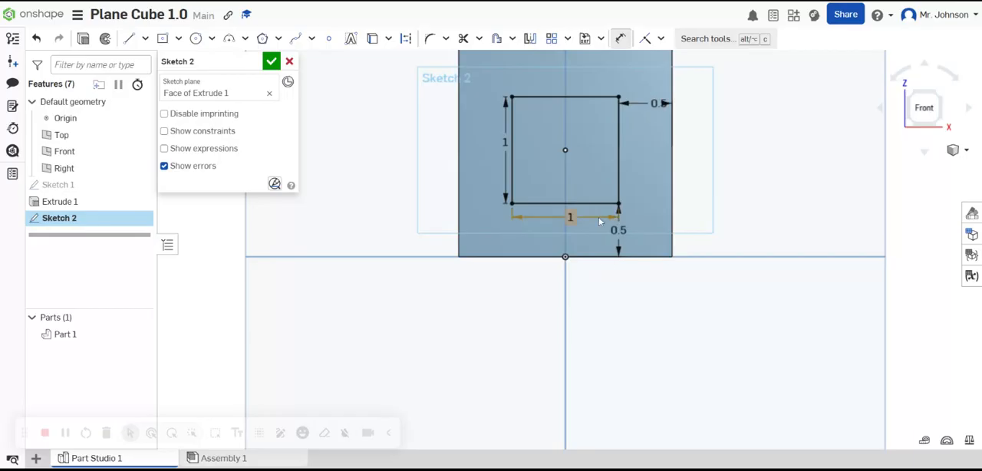
Step: Finish the sketch and extrude its square region outward from the front face with a blind depth of 1/2 in, added to the cube
{"action": "left_click", "coordinate": [272, 62]}
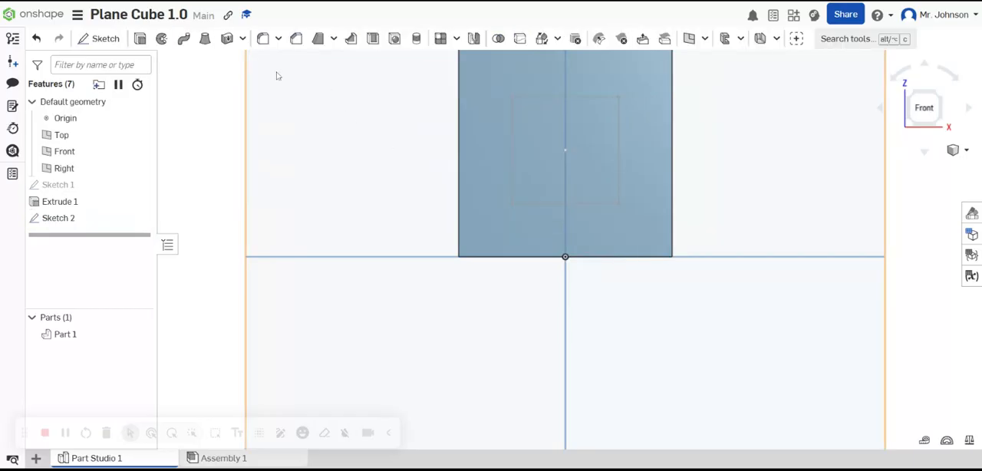
{"action": "left_click", "coordinate": [139, 39]}
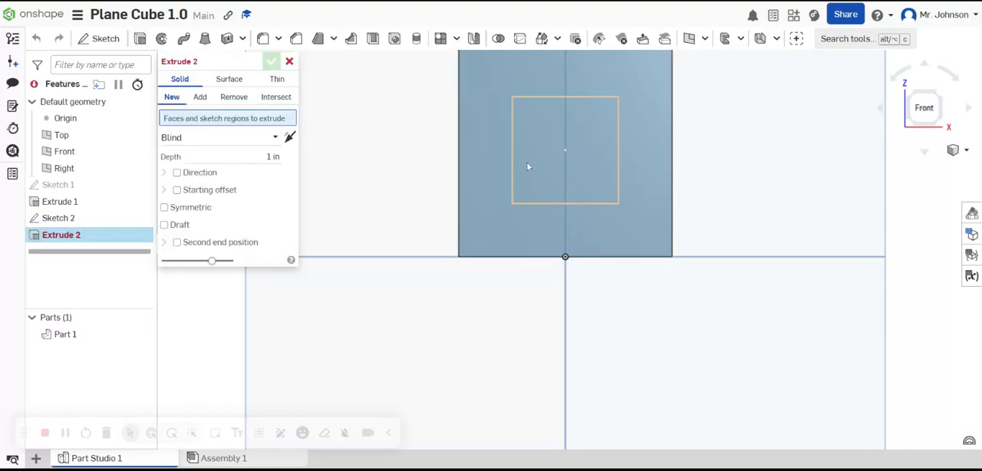
{"action": "left_click", "coordinate": [541, 155]}
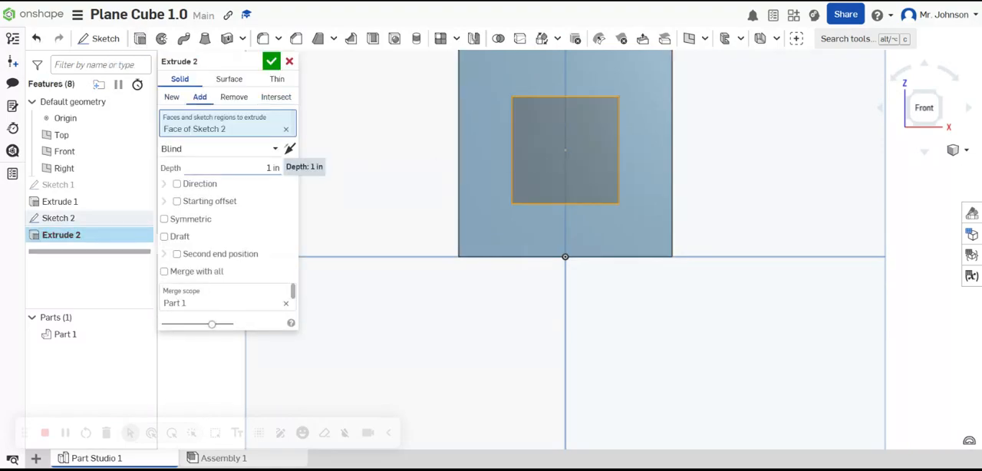
{"action": "left_click", "coordinate": [273, 167]}
{"action": "type", "text": "1/2"}
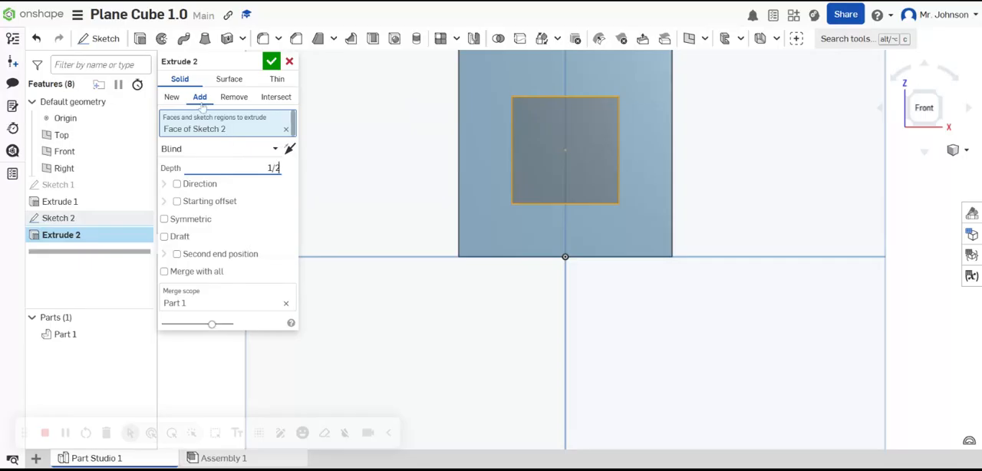
{"action": "key", "text": "Return"}
{"action": "right_click_drag", "start_coordinate": [695, 186], "coordinate": [498, 169]}
{"action": "right_click", "coordinate": [661, 127]}
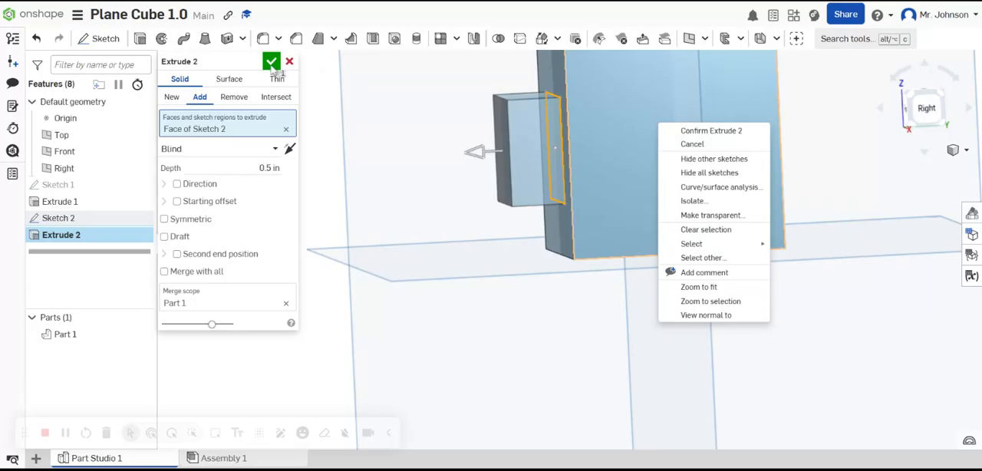
{"action": "left_click", "coordinate": [272, 65]}
{"action": "left_click", "coordinate": [272, 65]}
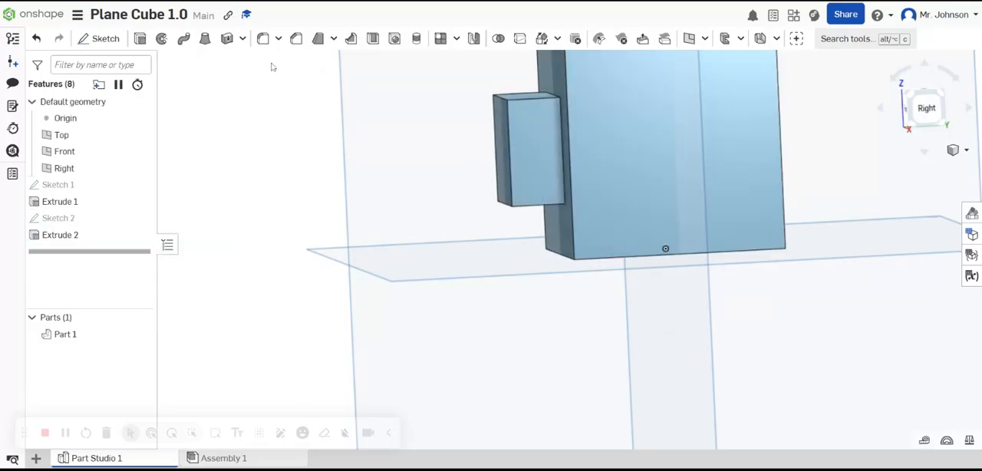
Step: Start a new sketch on the cube's right face and view that face straight on
{"action": "right_click", "coordinate": [681, 136]}
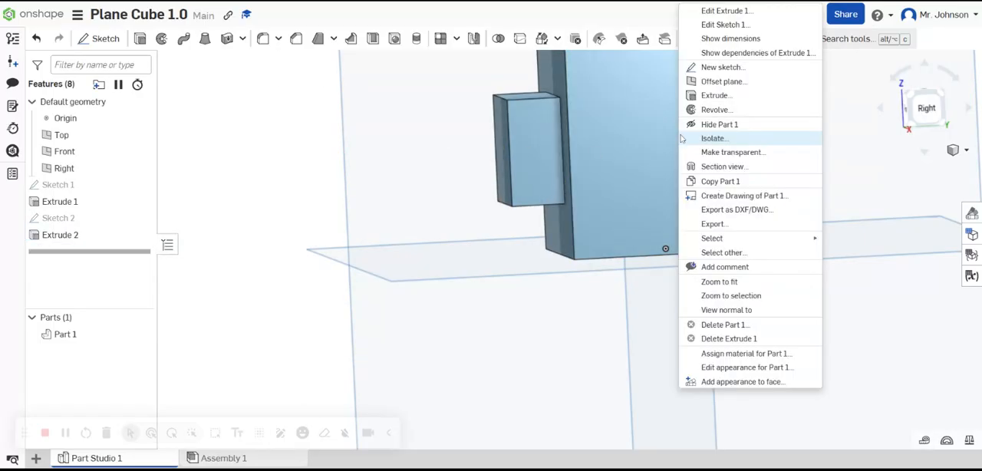
{"action": "left_click", "coordinate": [722, 67]}
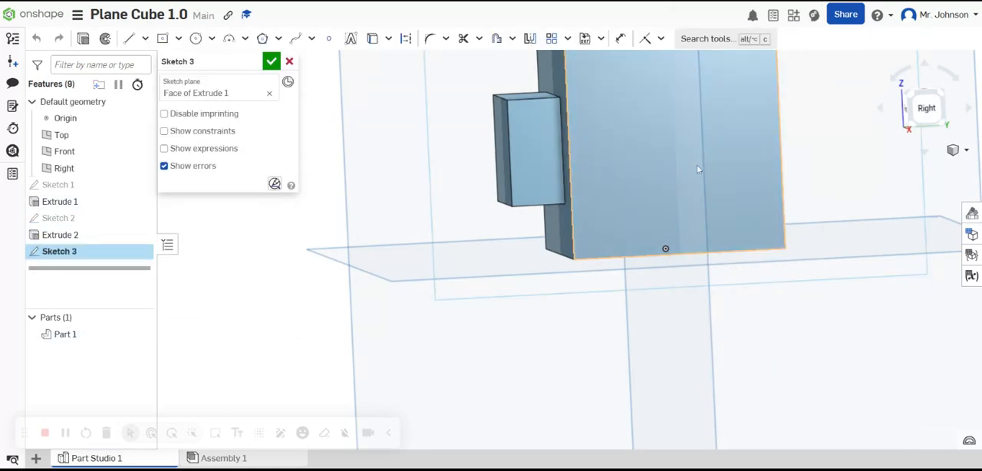
{"action": "key", "text": "n"}
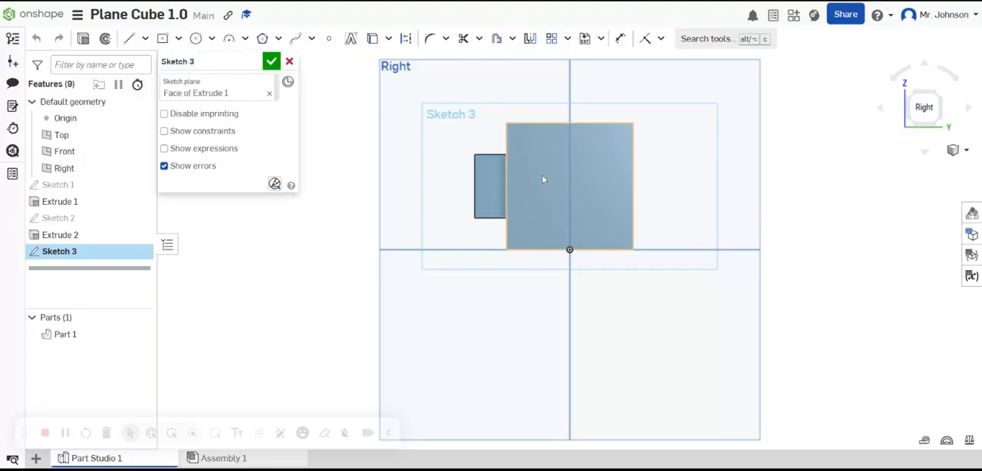
Step: Sketch a center point circle about 1.09 in in diameter near the middle of the right face, its center vertically above the origin
{"action": "left_click", "coordinate": [195, 39]}
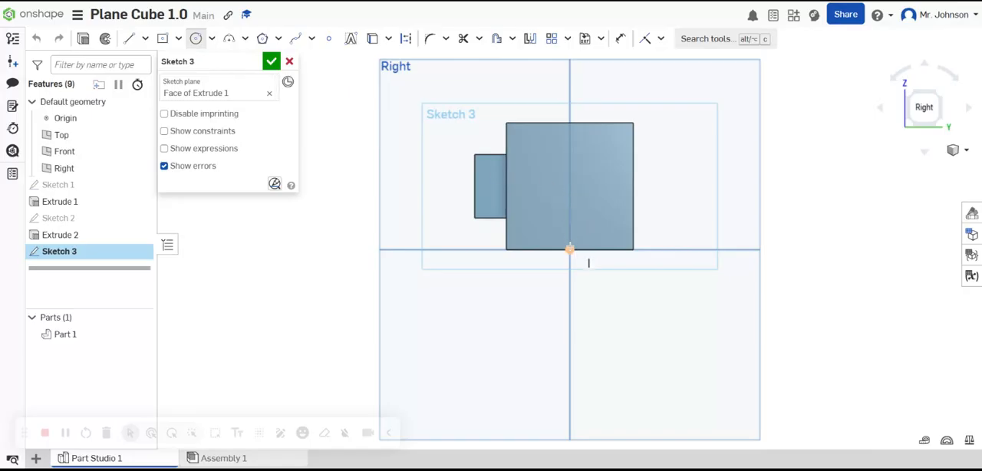
{"action": "left_click", "coordinate": [570, 187]}
{"action": "left_click", "coordinate": [548, 161]}
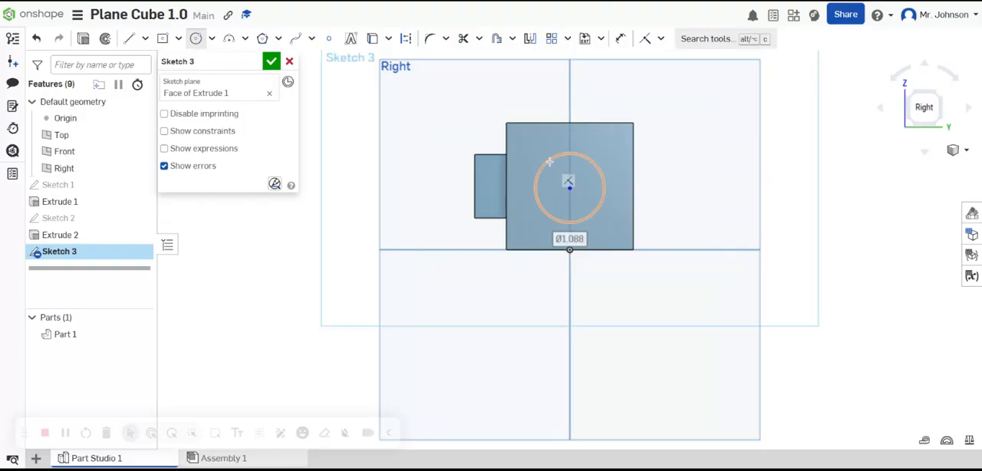
Step: Dimension the circle's diameter to 1 in
{"action": "left_click", "coordinate": [620, 39]}
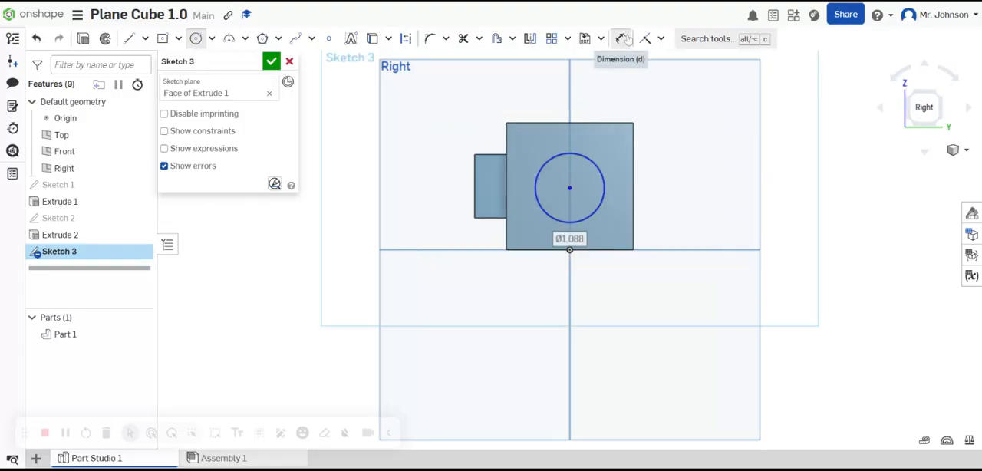
{"action": "left_click", "coordinate": [593, 161]}
{"action": "left_click", "coordinate": [576, 174]}
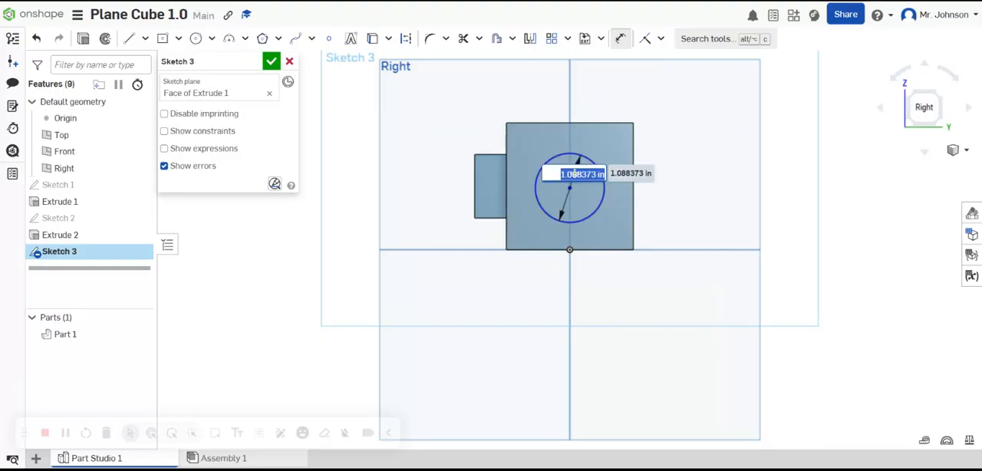
{"action": "key", "text": "BackSpace"}
{"action": "type", "text": "1"}
{"action": "key", "text": "Return"}
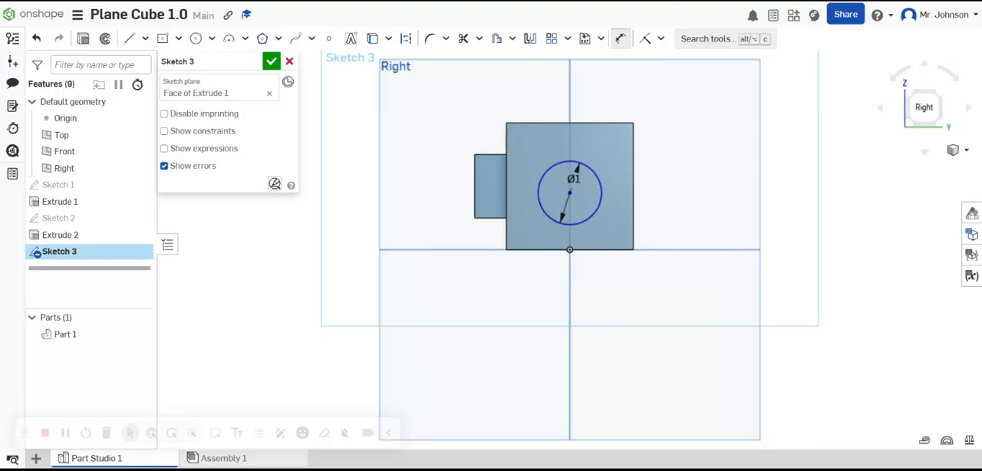
Step: Dimension the gap between the circle and the midpoint of the face's right edge to 0.5 in
{"action": "left_click", "coordinate": [603, 191]}
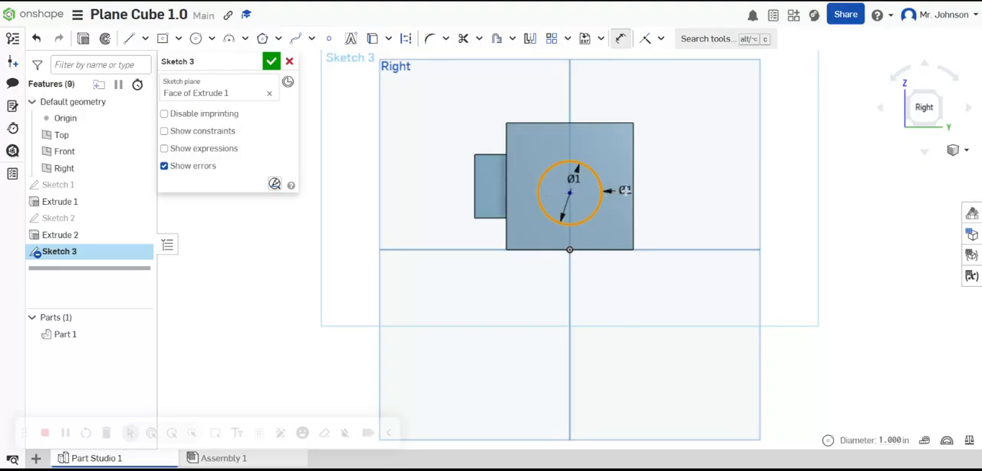
{"action": "left_click", "coordinate": [626, 186]}
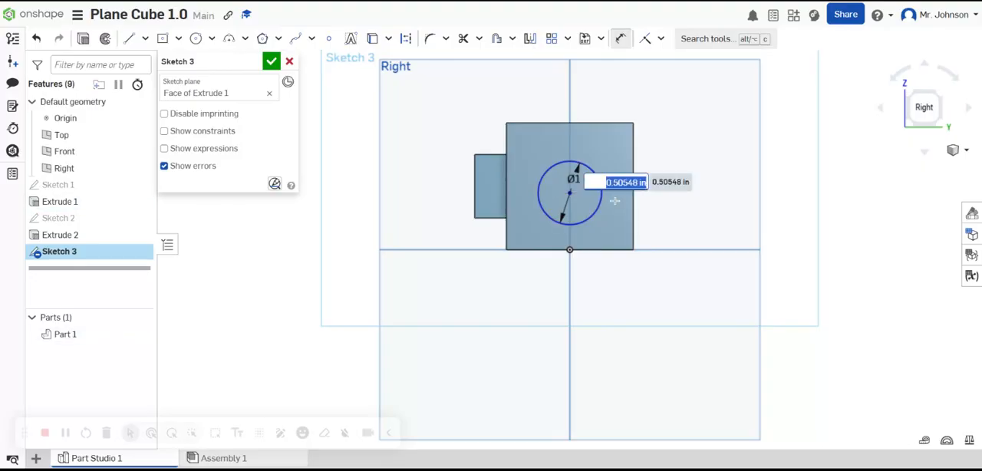
{"action": "key", "text": "BackSpace"}
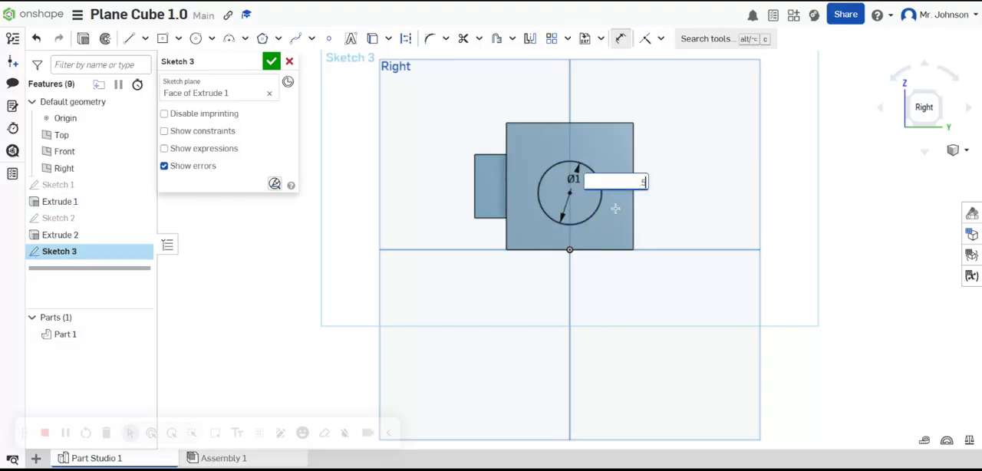
{"action": "key", "text": "Return"}
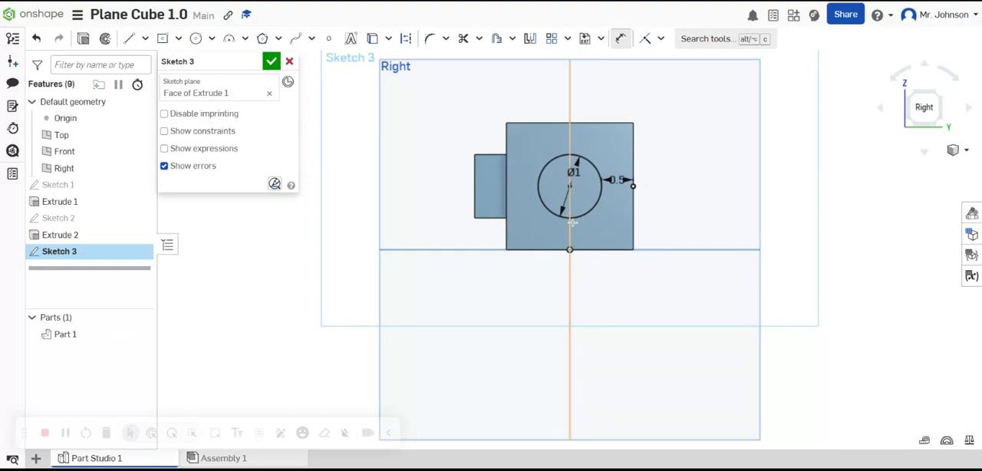
Step: Dimension the gap between the circle and the midpoint of the face's upper edge to 0.5 in, and finish the sketch
{"action": "left_click", "coordinate": [565, 154]}
{"action": "left_click", "coordinate": [569, 122]}
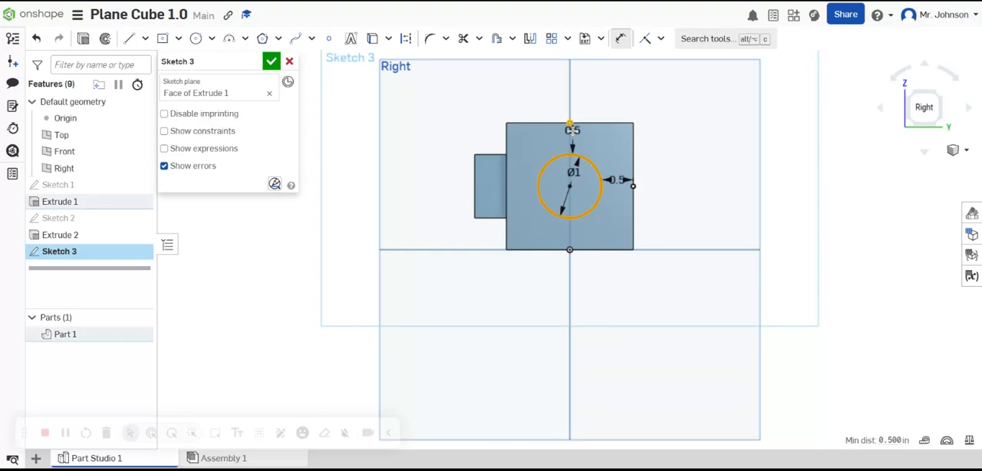
{"action": "left_click", "coordinate": [571, 130]}
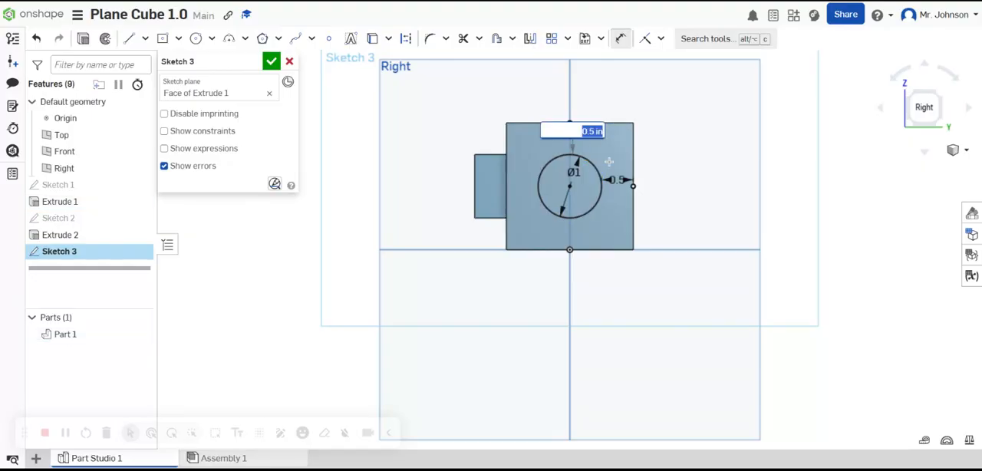
{"action": "key", "text": "Return"}
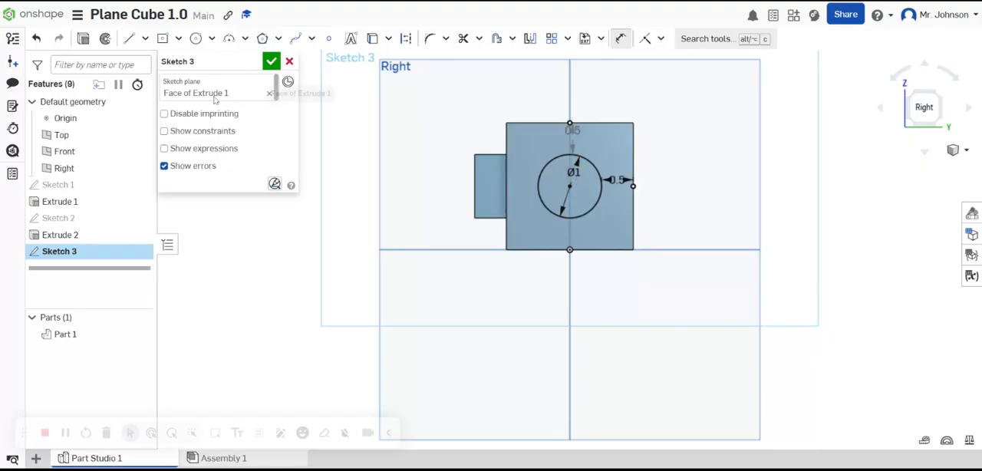
{"action": "left_click", "coordinate": [272, 60]}
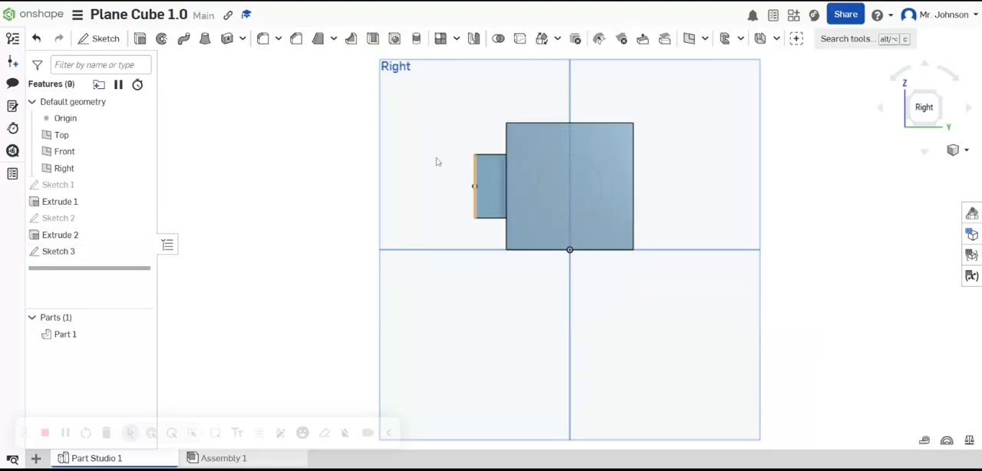
Step: Extrude the circle on the right face outward 1/2 in, adding it to the cube
{"action": "left_click", "coordinate": [139, 38]}
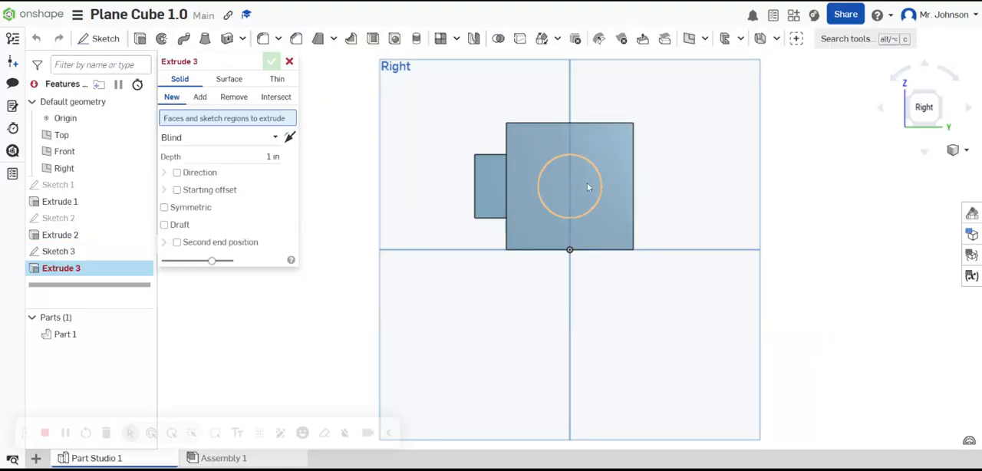
{"action": "left_click", "coordinate": [557, 185]}
{"action": "left_click", "coordinate": [272, 168]}
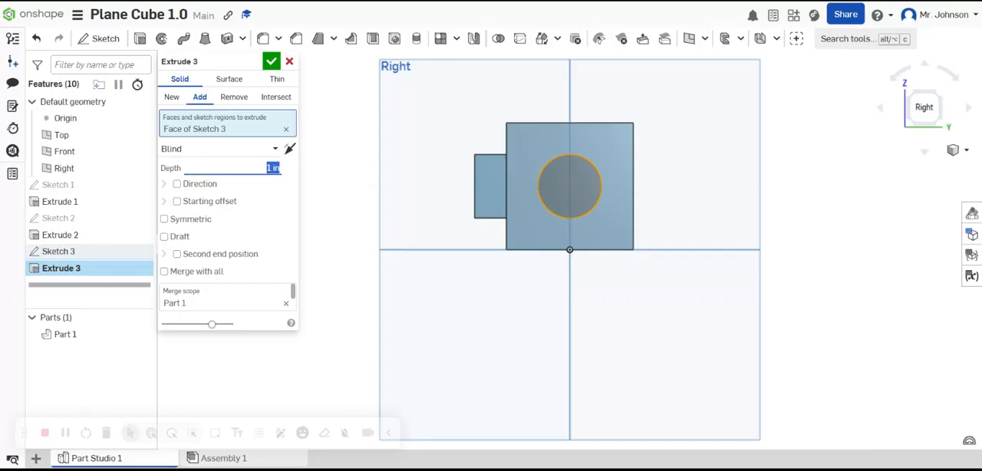
{"action": "type", "text": "1/2"}
{"action": "key", "text": "Return"}
{"action": "left_click", "coordinate": [270, 61]}
Step: View the cube's top face straight on and start a new sketch on it
{"action": "right_click_drag", "start_coordinate": [576, 175], "coordinate": [620, 117]}
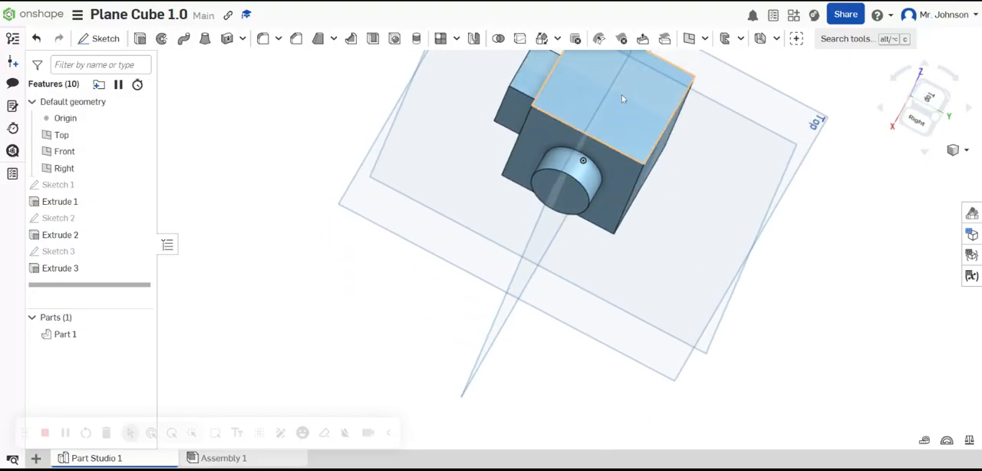
{"action": "left_click", "coordinate": [622, 95]}
{"action": "key", "text": "n"}
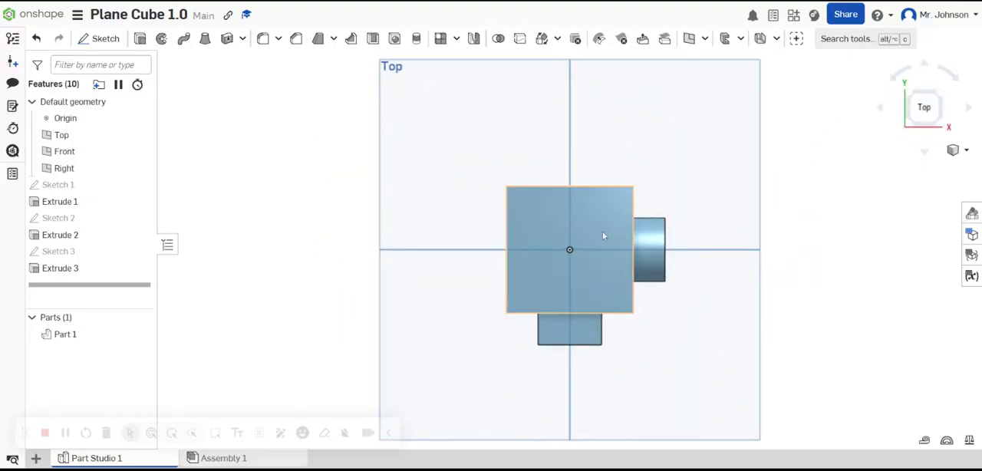
{"action": "scroll", "coordinate": [606, 250], "scroll_direction": "up", "scroll_amount": 5}
{"action": "scroll", "coordinate": [603, 251], "scroll_direction": "down", "scroll_amount": 4}
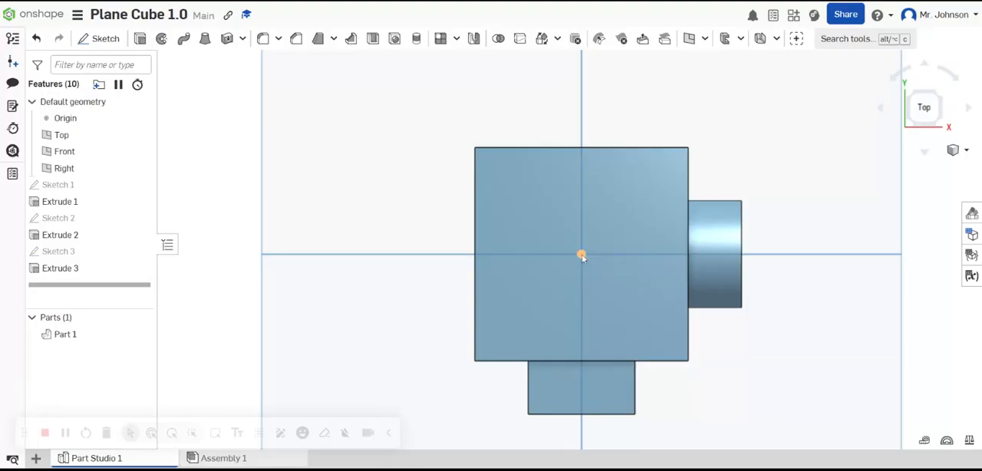
{"action": "right_click", "coordinate": [557, 243]}
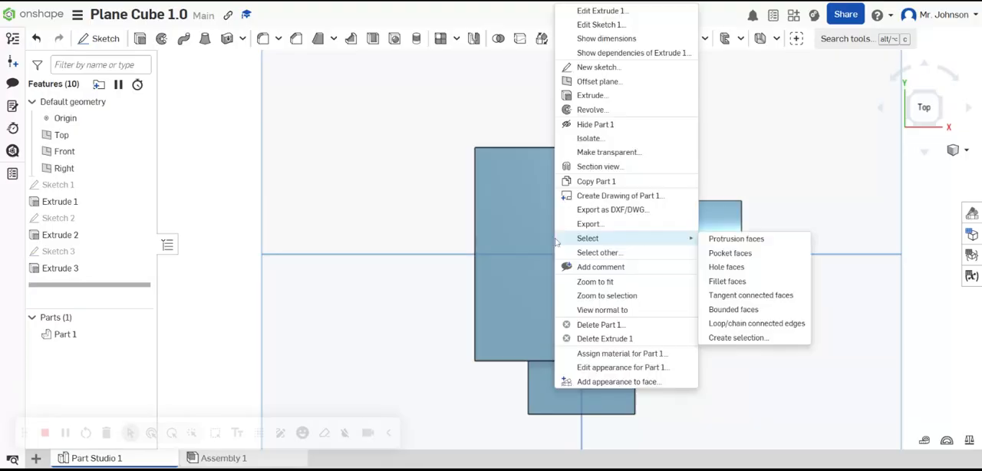
{"action": "left_click", "coordinate": [597, 67]}
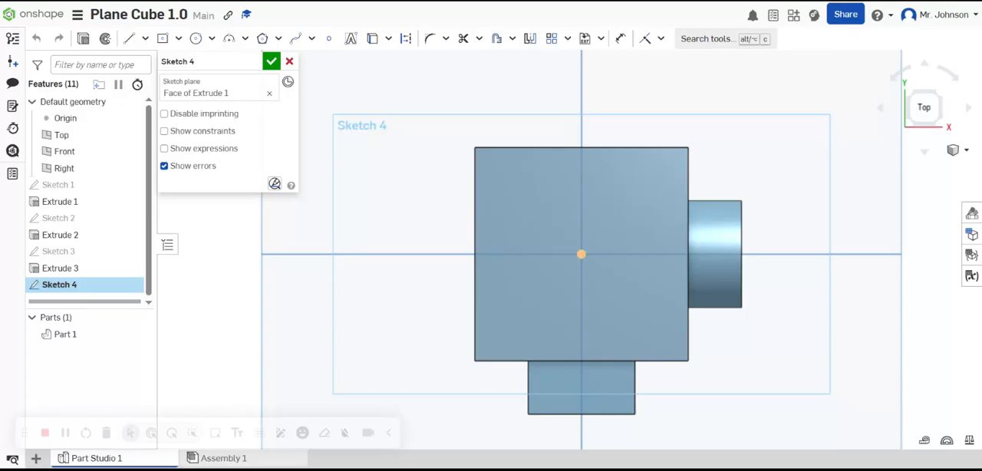
Step: Sketch a chain of lines forming both corner-to-corner diagonals of the top face, linked along its front edge, and finish the sketch
{"action": "left_click", "coordinate": [128, 39]}
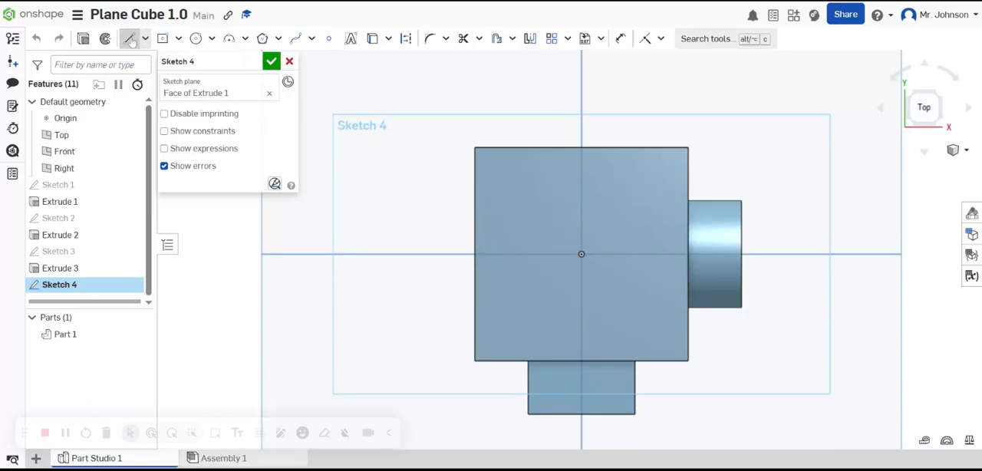
{"action": "left_click", "coordinate": [475, 148]}
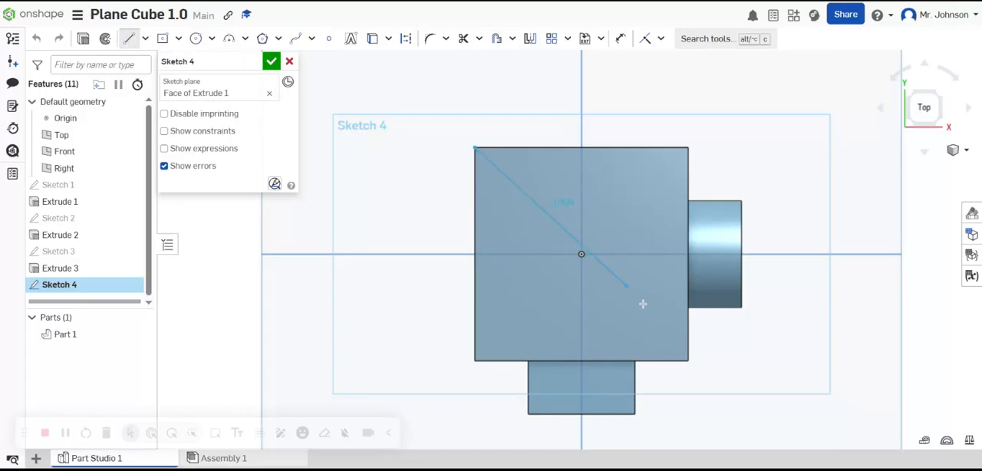
{"action": "left_click", "coordinate": [688, 360]}
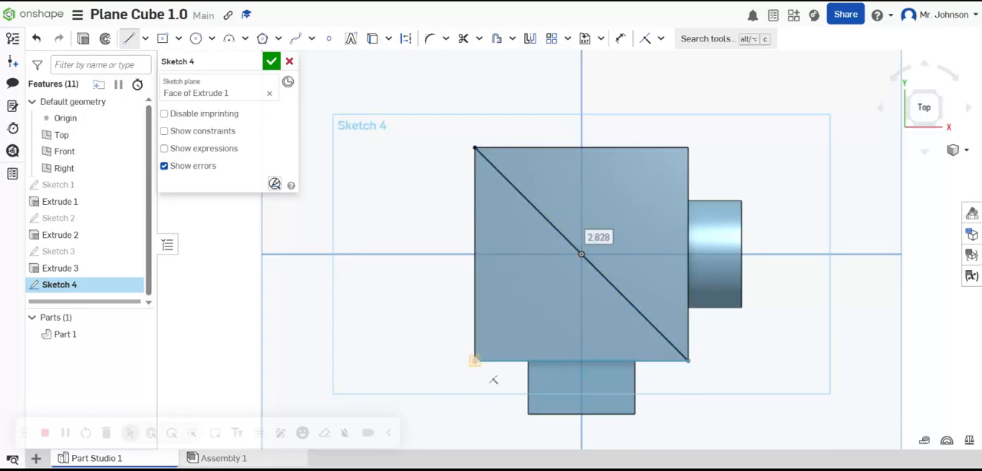
{"action": "left_click", "coordinate": [475, 359]}
{"action": "left_click", "coordinate": [688, 149]}
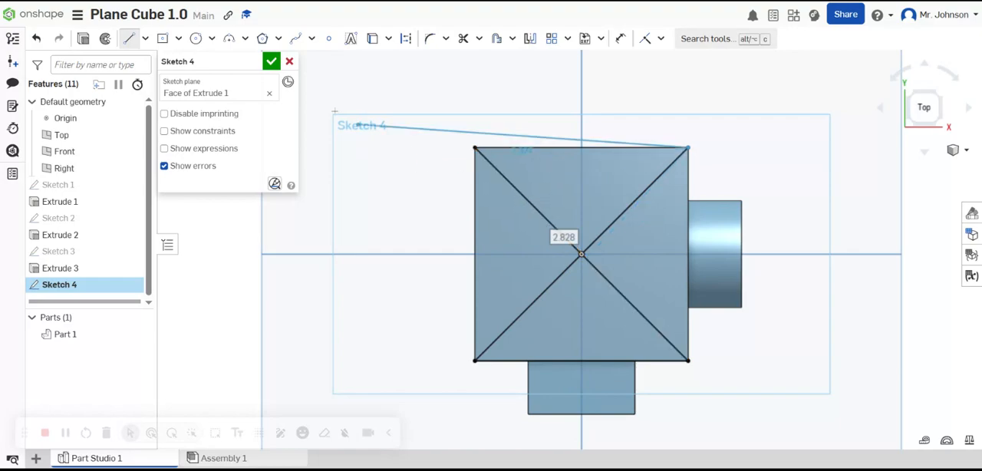
{"action": "key", "text": "Escape"}
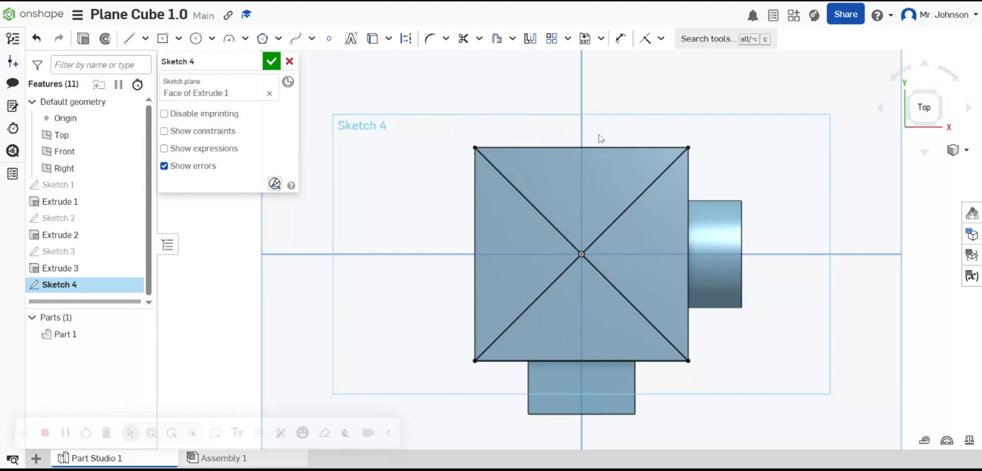
{"action": "left_click", "coordinate": [273, 62]}
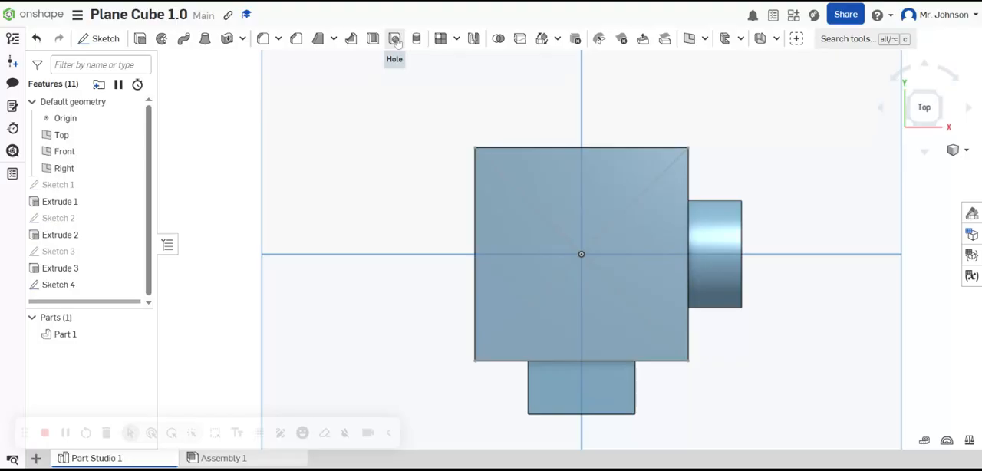
{"action": "left_click", "coordinate": [394, 40]}
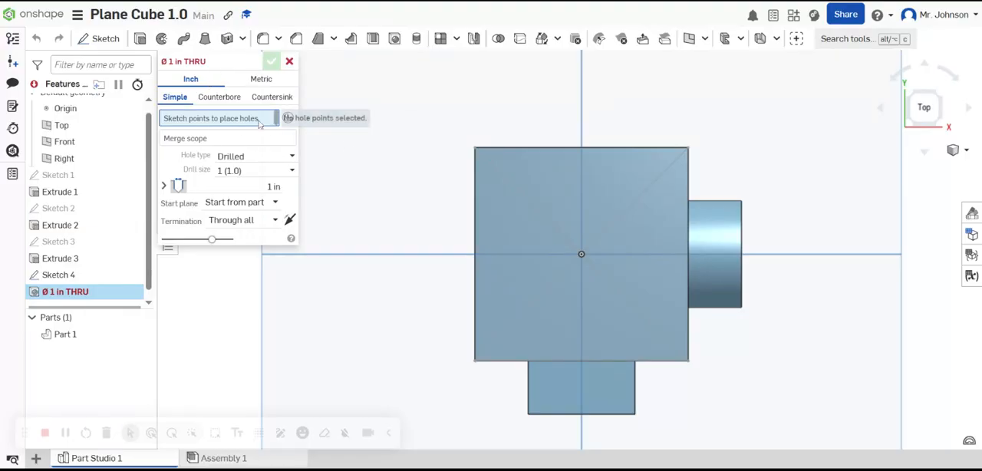
{"action": "left_click", "coordinate": [249, 171]}
{"action": "scroll", "coordinate": [254, 194], "scroll_direction": "up", "scroll_amount": 15}
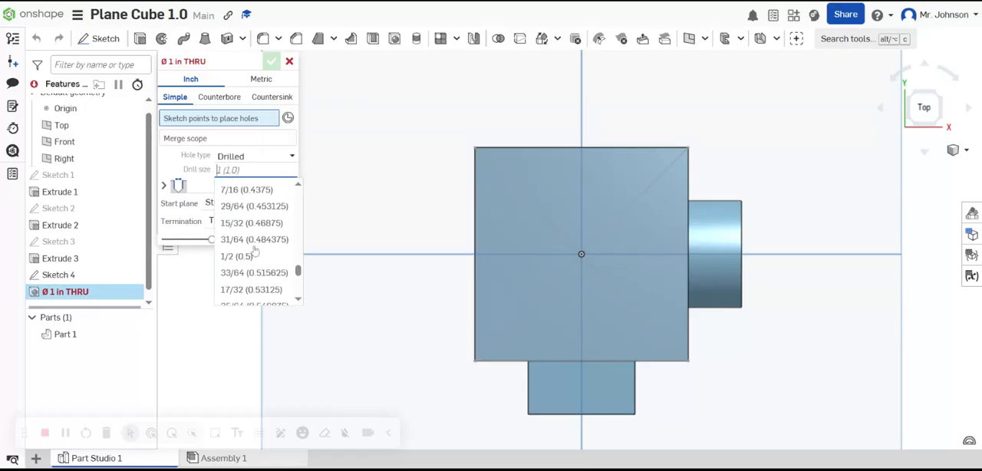
{"action": "scroll", "coordinate": [247, 242], "scroll_direction": "up", "scroll_amount": 2}
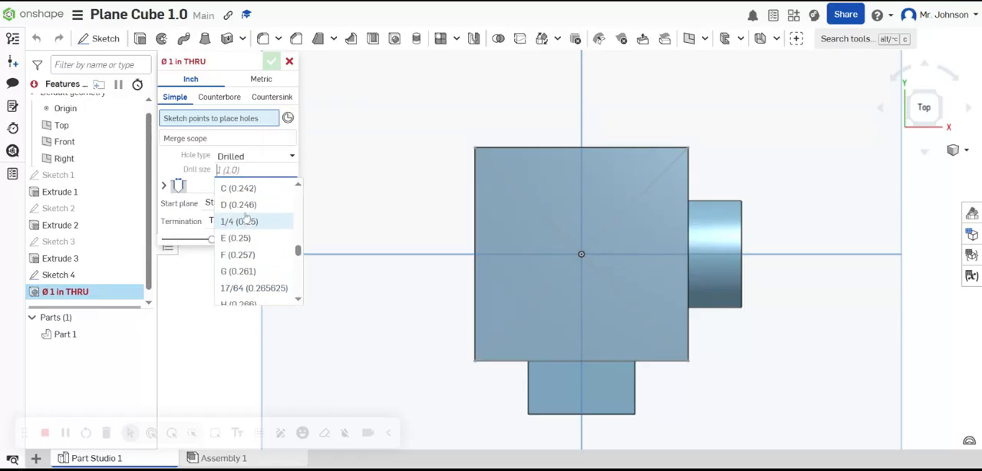
{"action": "left_click", "coordinate": [244, 237]}
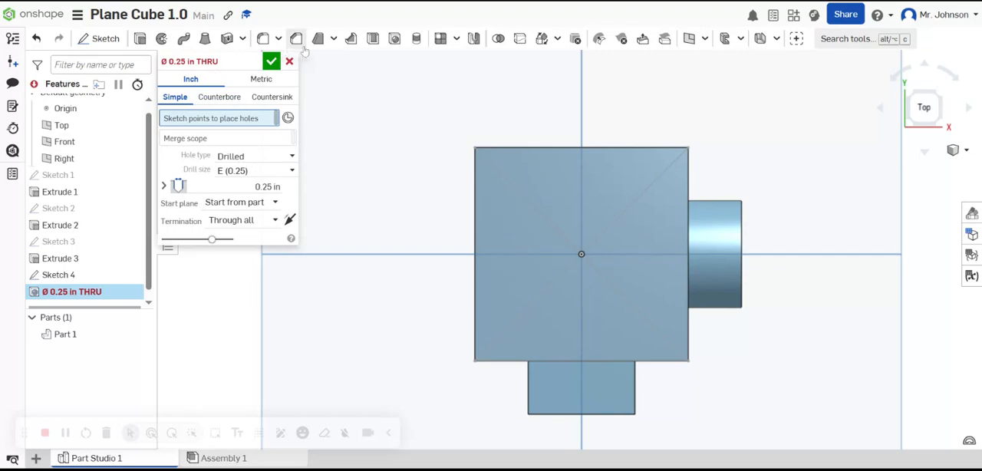
{"action": "left_click", "coordinate": [240, 157]}
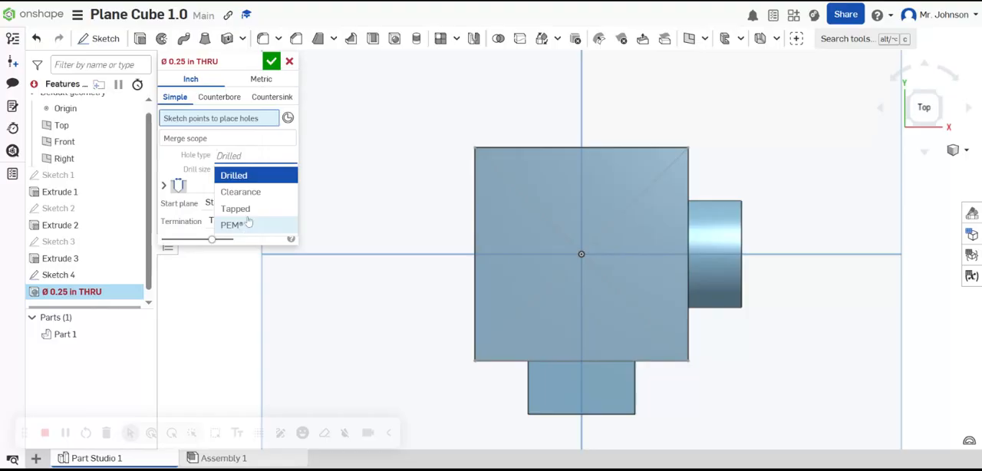
{"action": "left_click", "coordinate": [249, 176]}
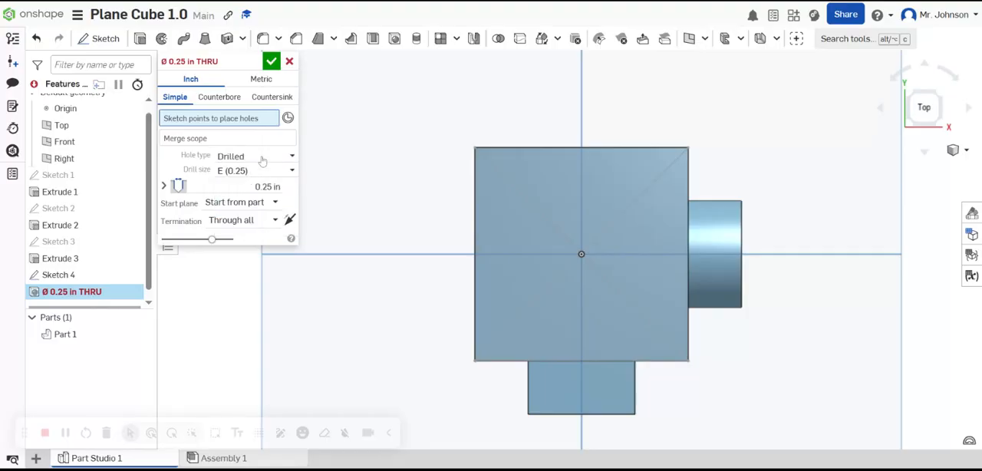
{"action": "left_click", "coordinate": [259, 158]}
{"action": "left_click", "coordinate": [254, 208]}
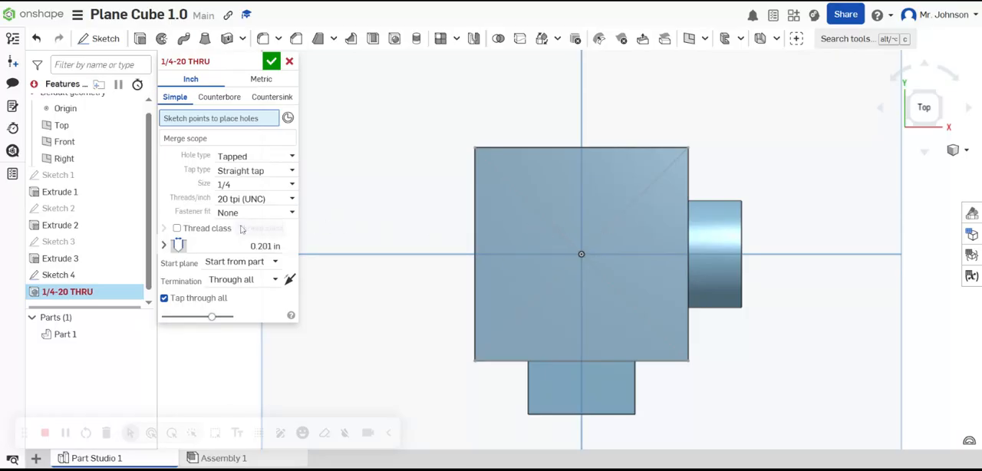
{"action": "left_click", "coordinate": [234, 281]}
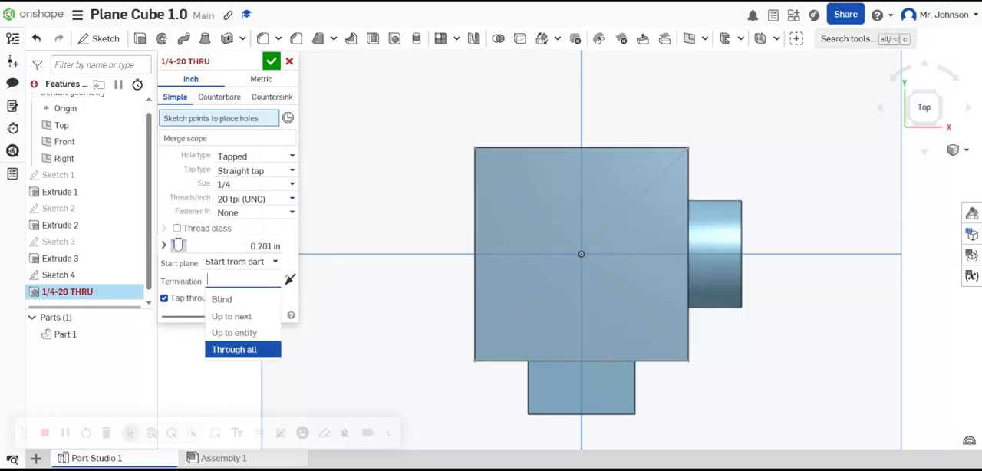
{"action": "left_click", "coordinate": [220, 298]}
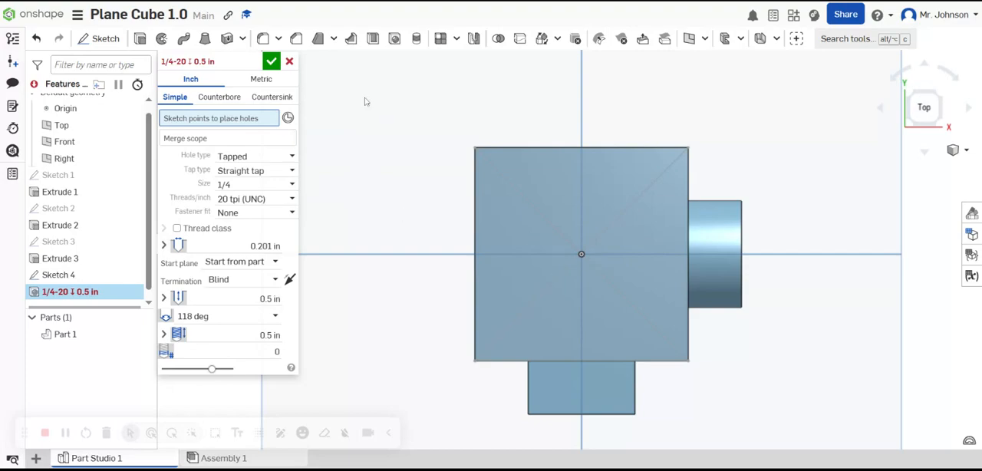
{"action": "left_click", "coordinate": [289, 62]}
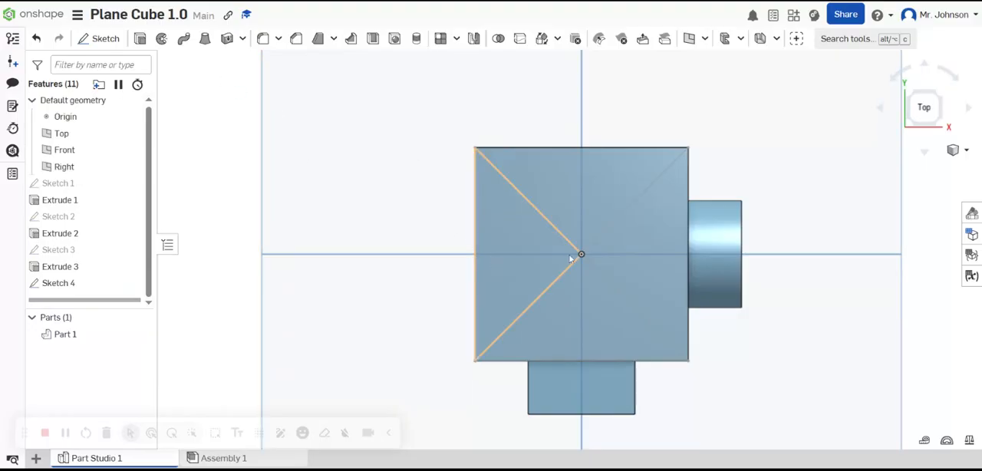
Step: Reopen the top-face sketch and draw a circle about 0.91 in in diameter centered where the diagonals cross
{"action": "left_click", "coordinate": [69, 284]}
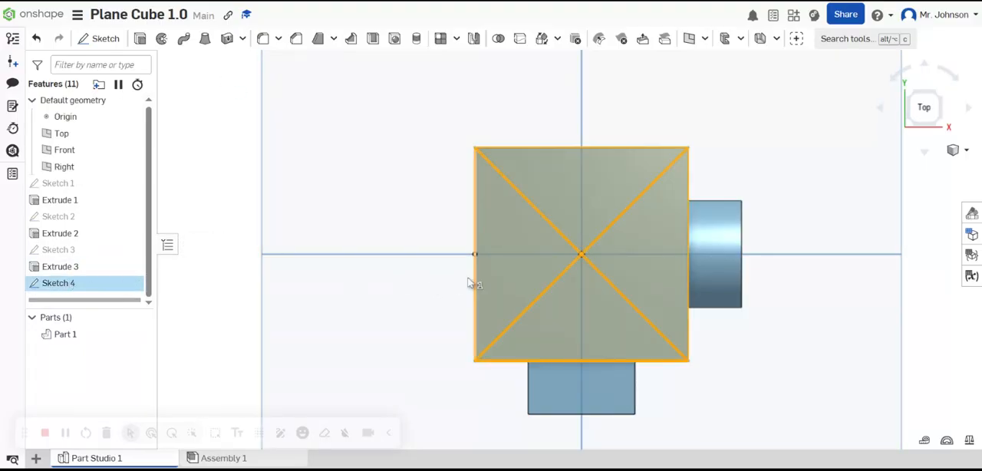
{"action": "right_click", "coordinate": [66, 284]}
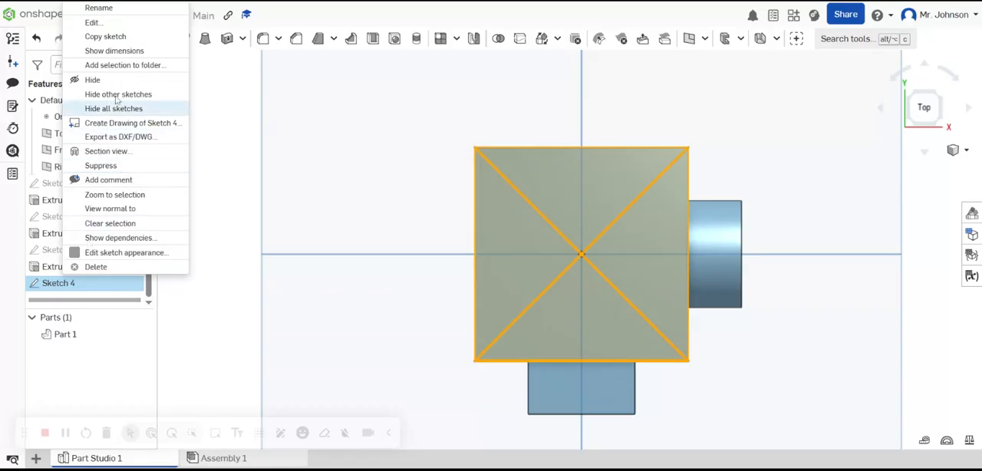
{"action": "left_click", "coordinate": [93, 22]}
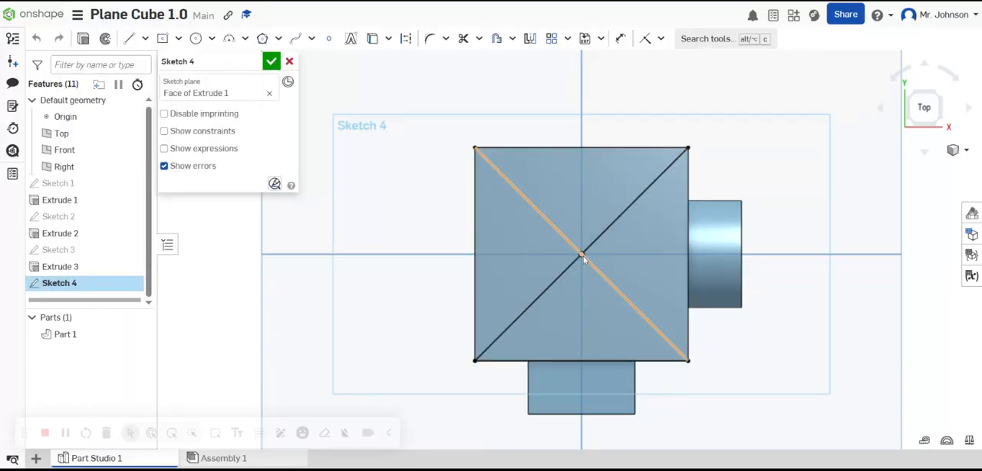
{"action": "left_click", "coordinate": [196, 39]}
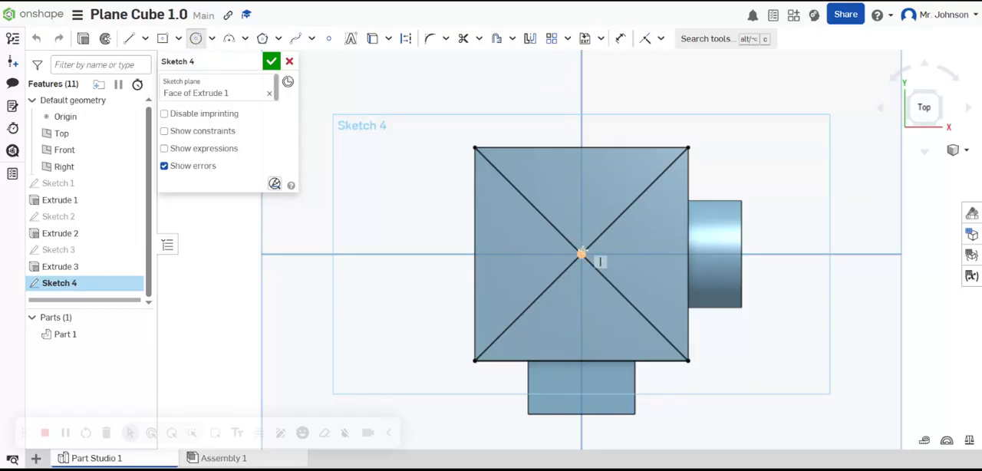
{"action": "left_click", "coordinate": [580, 254]}
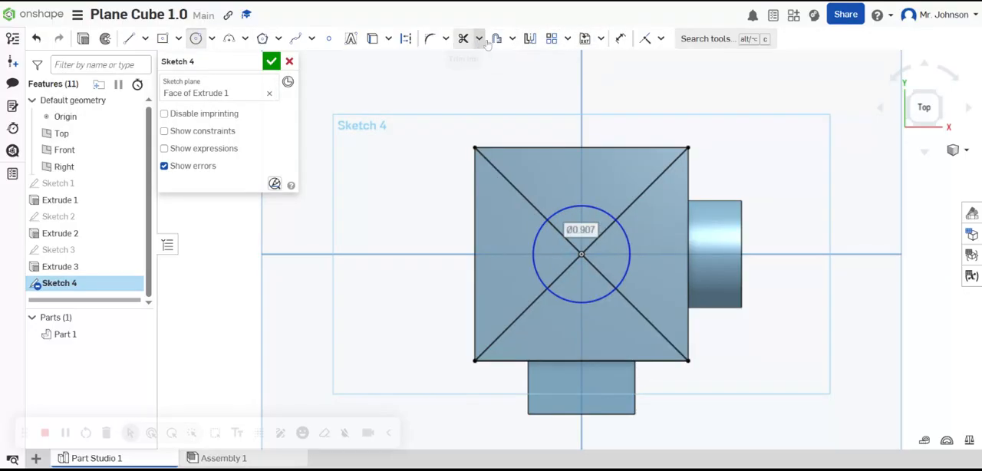
Step: Dimension the diameter of the circle on the top face to 1 in
{"action": "left_click", "coordinate": [621, 40]}
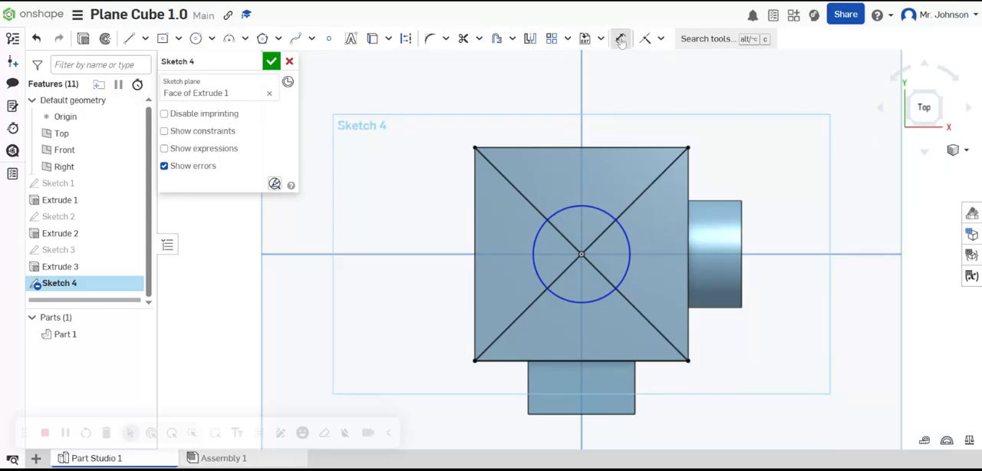
{"action": "left_click", "coordinate": [603, 208]}
{"action": "left_click", "coordinate": [593, 225]}
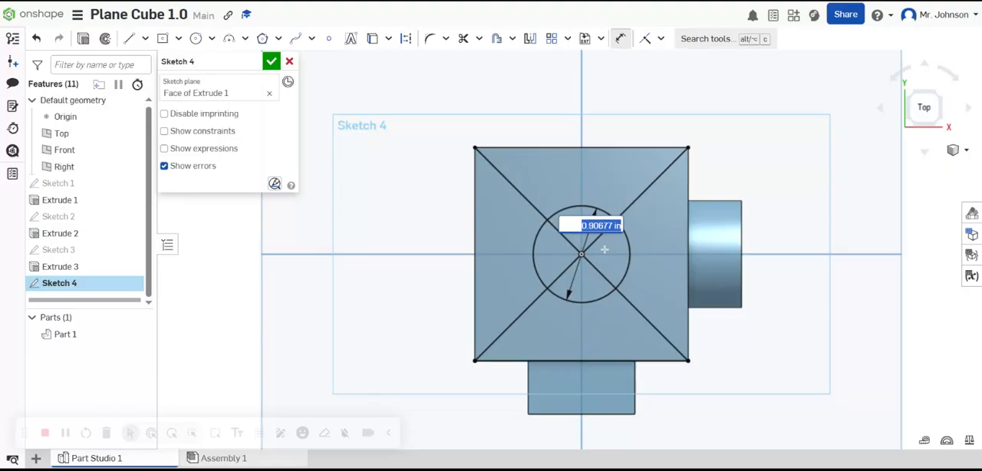
{"action": "type", "text": "1"}
{"action": "key", "text": "Return"}
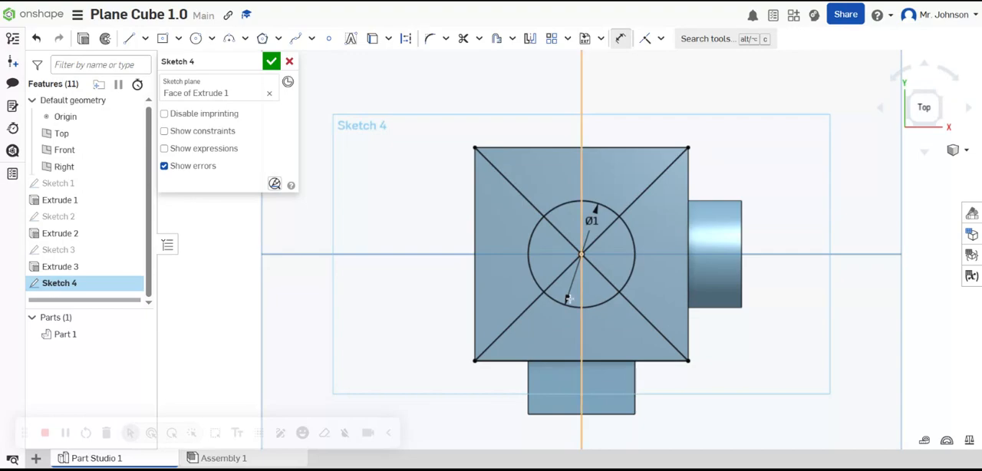
Step: Finish the top-face sketch containing the 1 in circle and its diagonals
{"action": "left_click", "coordinate": [272, 62]}
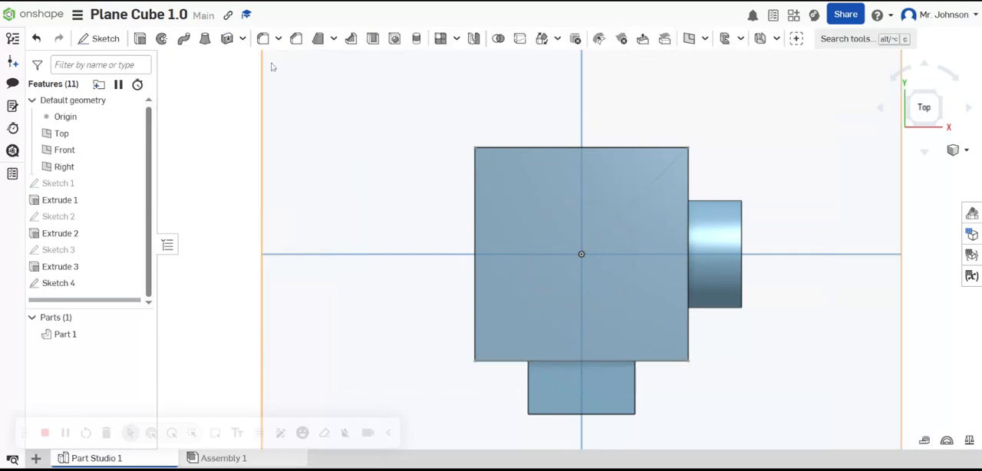
Step: Try a simple through hole at the center of the top-face circle with the hole type Tapped
{"action": "left_click", "coordinate": [394, 39]}
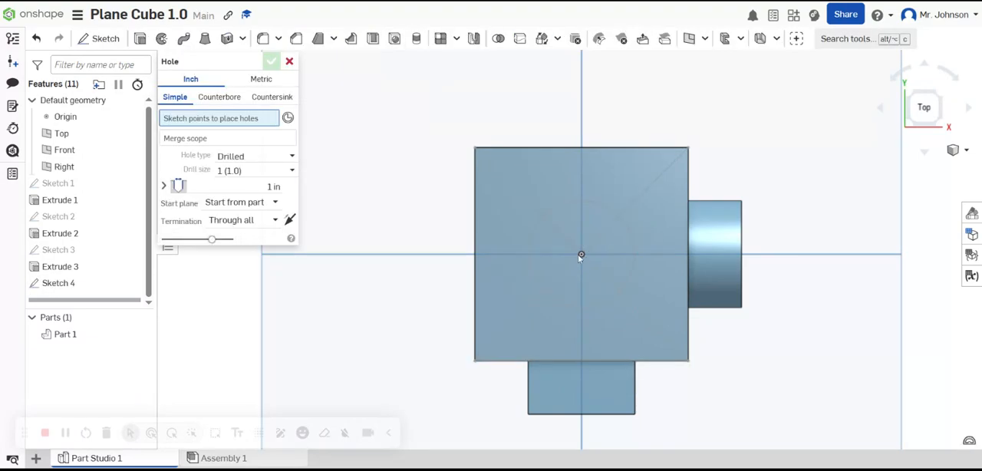
{"action": "left_click", "coordinate": [582, 255]}
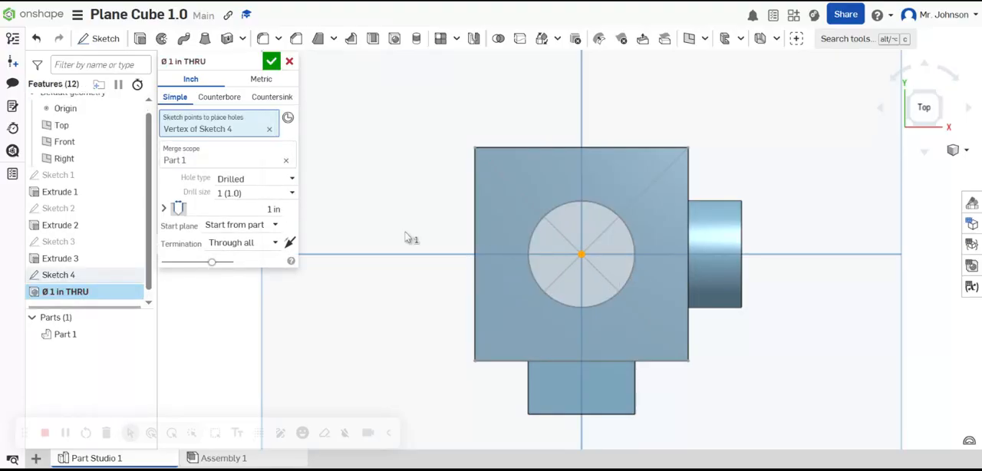
{"action": "left_click", "coordinate": [261, 181]}
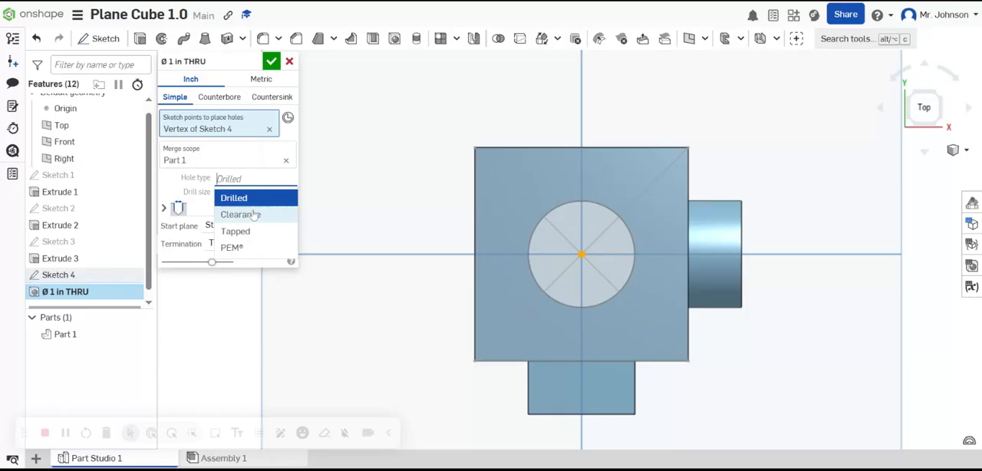
{"action": "left_click", "coordinate": [234, 228]}
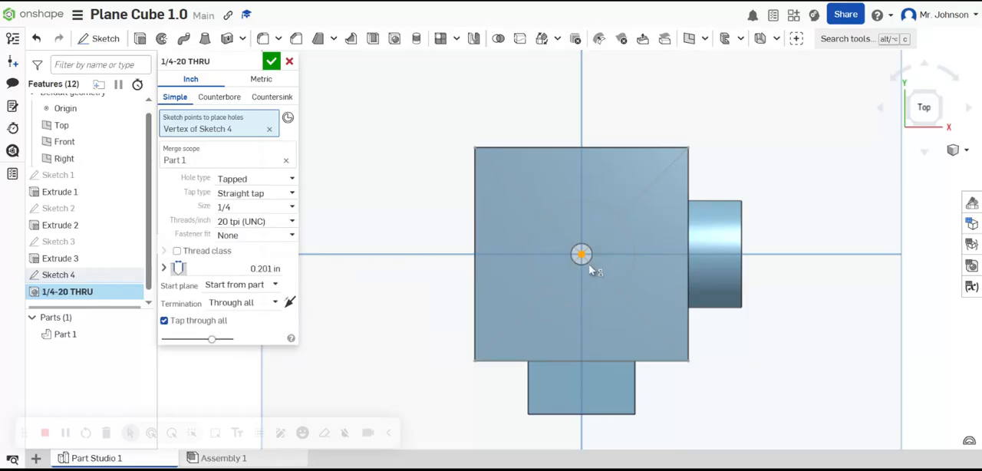
{"action": "mouse_move", "coordinate": [582, 234]}
{"action": "right_mouse_down"}
{"action": "mouse_move", "coordinate": [588, 225]}
{"action": "mouse_move", "coordinate": [552, 206]}
{"action": "mouse_move", "coordinate": [541, 272]}
{"action": "mouse_move", "coordinate": [555, 296]}
{"action": "mouse_move", "coordinate": [580, 242]}
{"action": "right_mouse_up"}
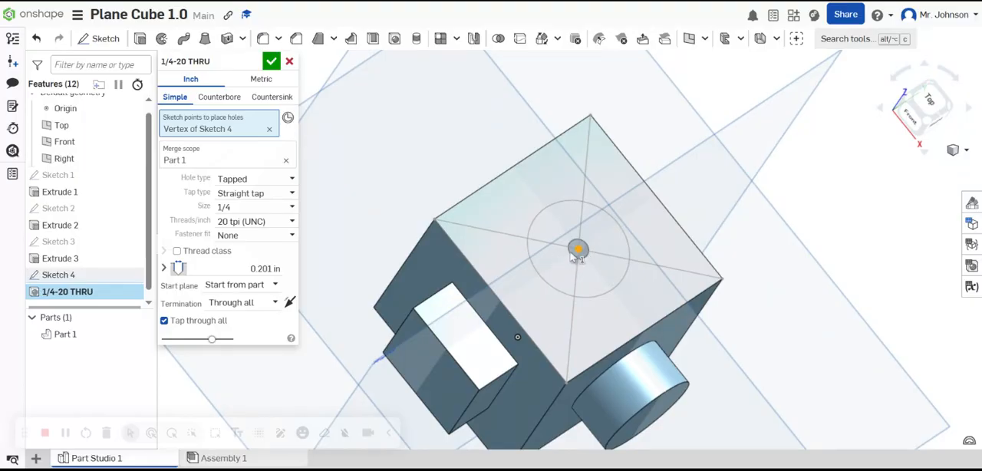
{"action": "mouse_move", "coordinate": [577, 257]}
{"action": "right_mouse_down"}
{"action": "mouse_move", "coordinate": [571, 269]}
{"action": "mouse_move", "coordinate": [578, 255]}
{"action": "right_mouse_up"}
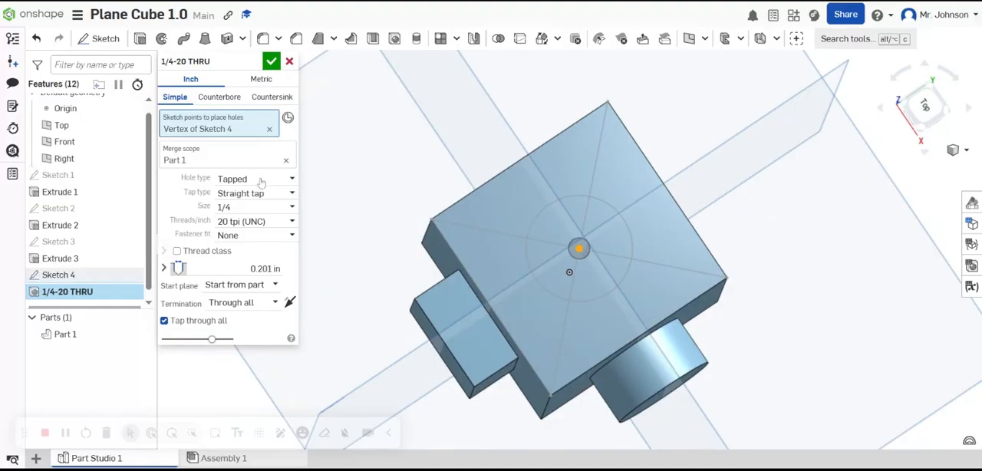
Step: Try size 1 for the tapped hole, inspect the threads inside it, and discard the hole
{"action": "left_click", "coordinate": [244, 207]}
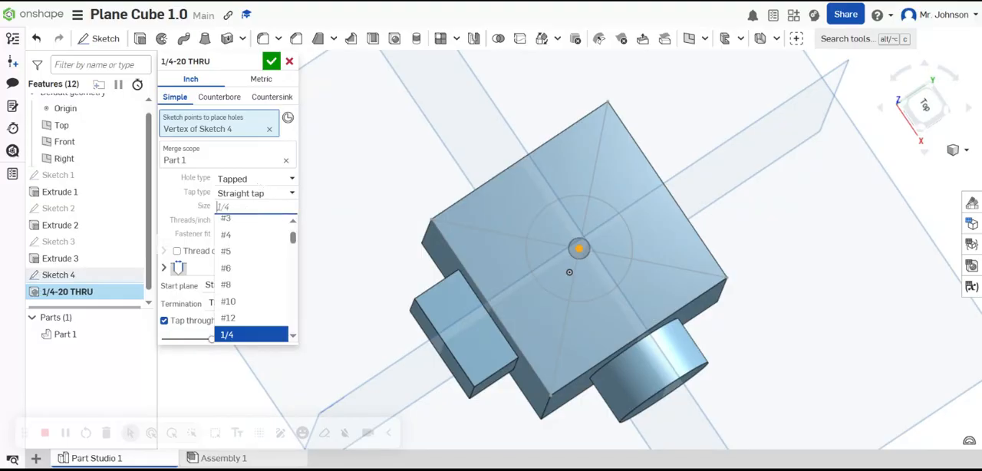
{"action": "scroll", "coordinate": [253, 268], "scroll_direction": "down", "scroll_amount": 10}
{"action": "scroll", "coordinate": [253, 267], "scroll_direction": "up", "scroll_amount": 10}
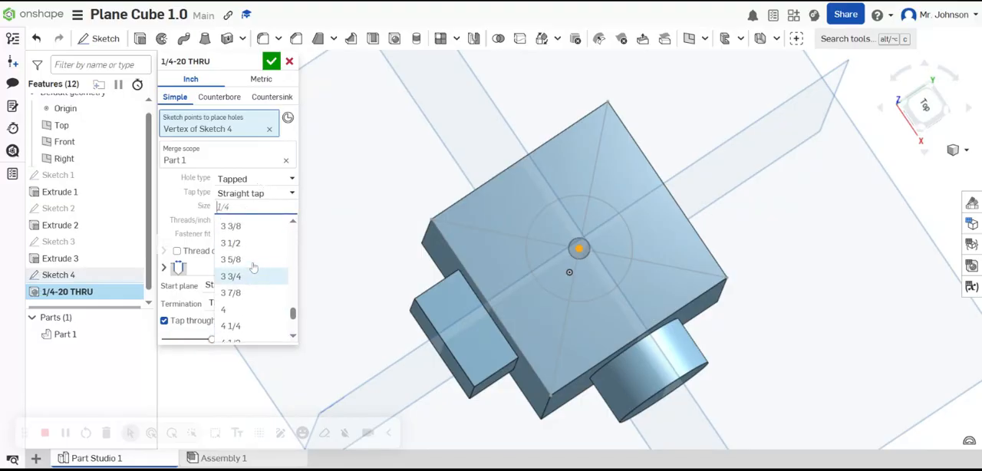
{"action": "scroll", "coordinate": [253, 267], "scroll_direction": "up", "scroll_amount": 5}
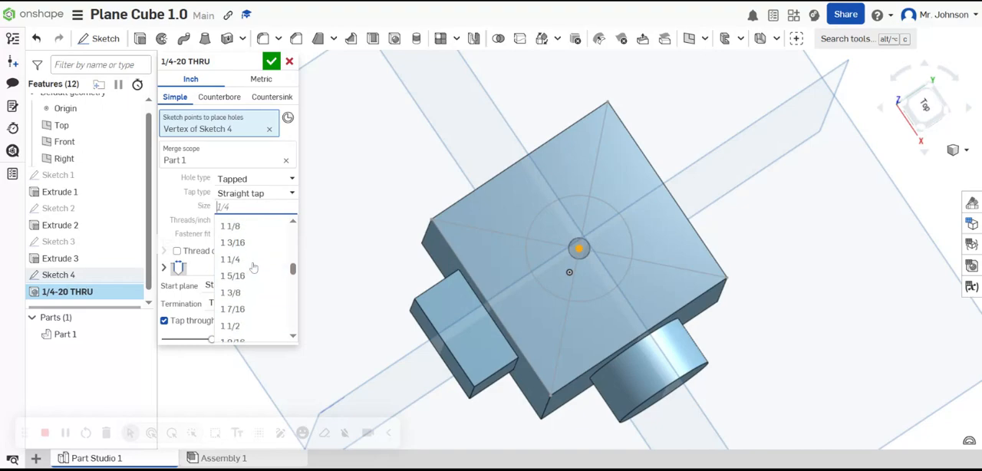
{"action": "left_click", "coordinate": [227, 301]}
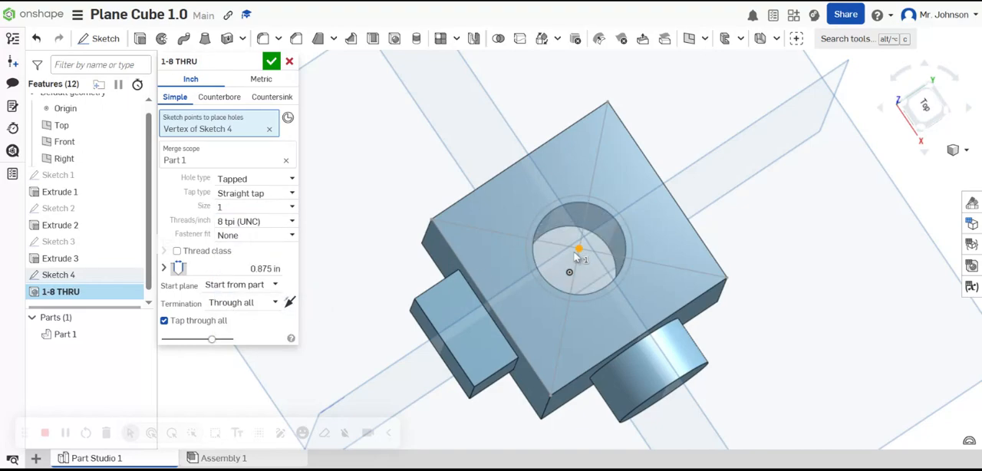
{"action": "right_click_drag", "start_coordinate": [609, 251], "coordinate": [627, 209]}
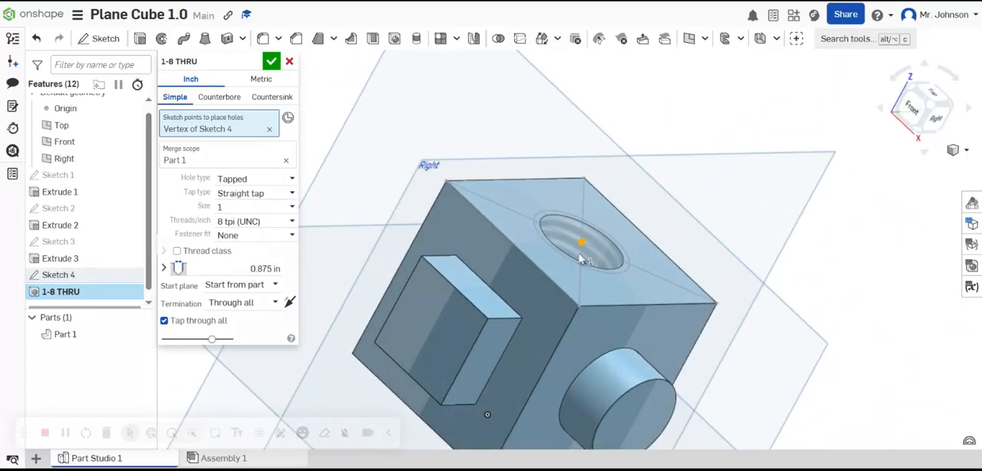
{"action": "right_click_drag", "start_coordinate": [603, 247], "coordinate": [547, 310]}
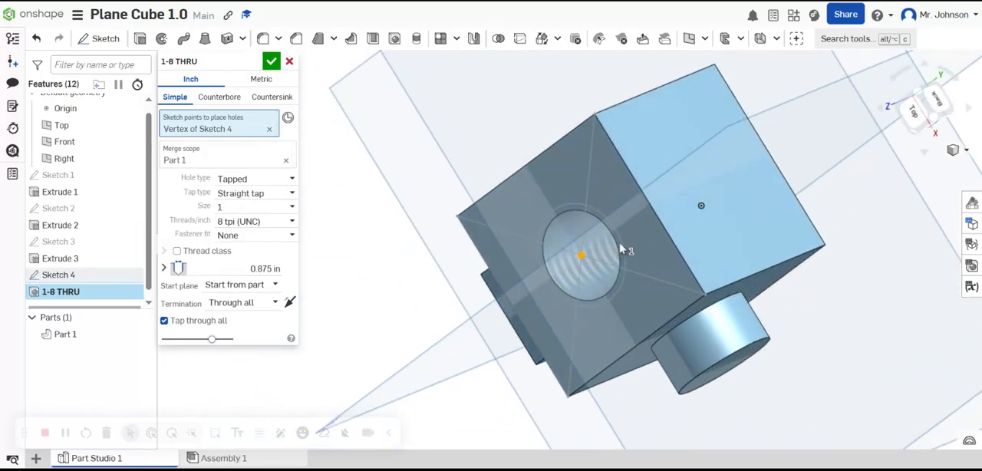
{"action": "left_click", "coordinate": [290, 61]}
{"action": "middle_click_drag", "start_coordinate": [653, 265], "coordinate": [657, 247]}
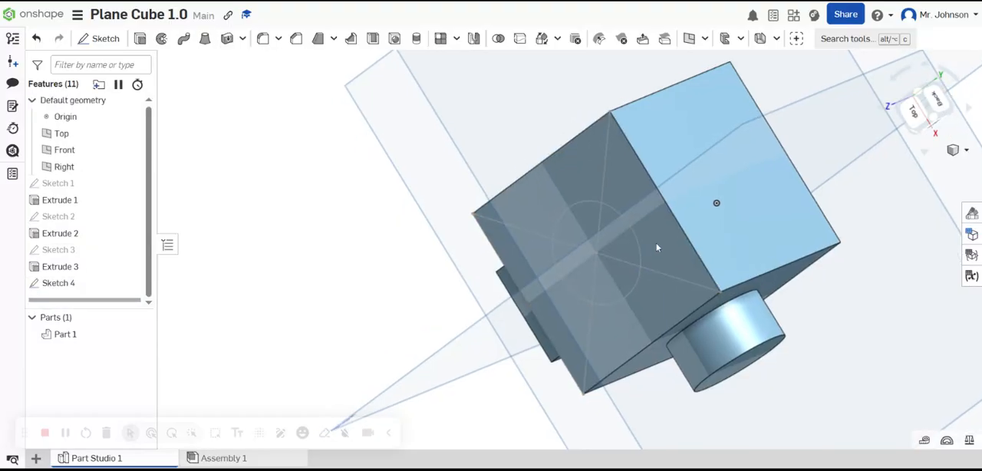
{"action": "right_click_drag", "start_coordinate": [657, 247], "coordinate": [691, 219]}
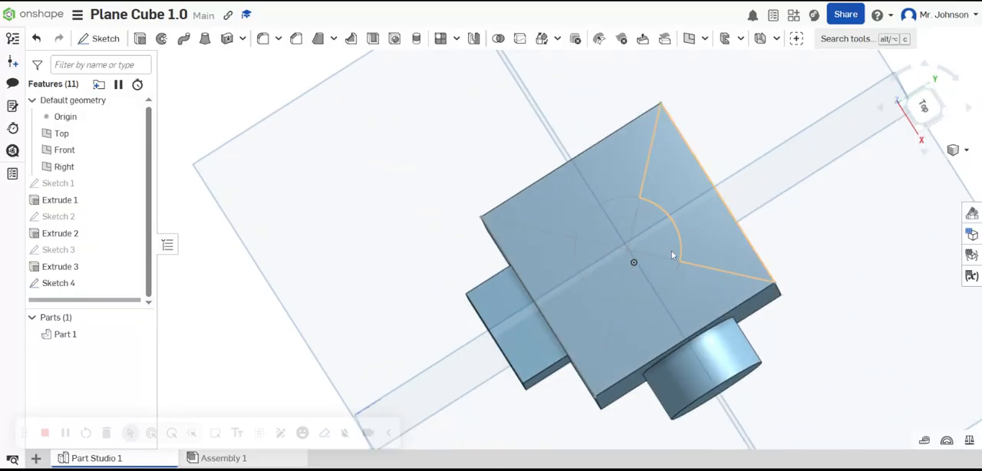
{"action": "left_click", "coordinate": [140, 39]}
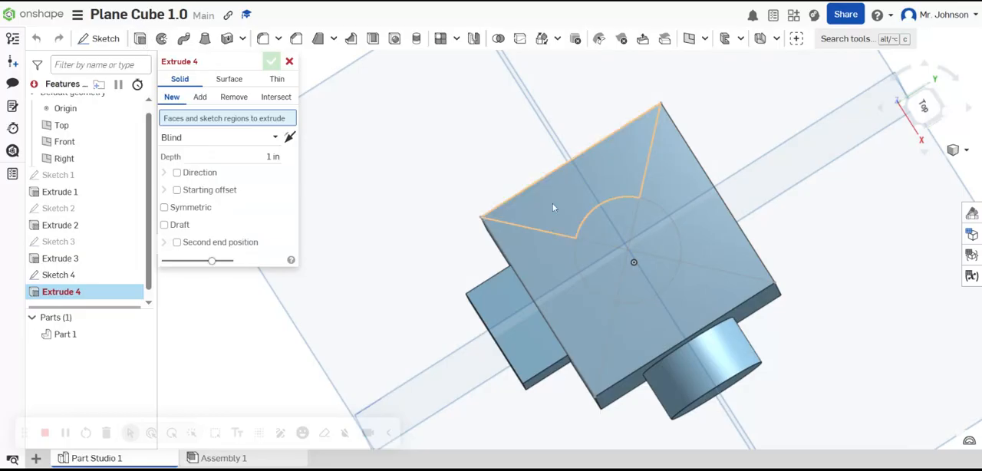
{"action": "left_click", "coordinate": [626, 235]}
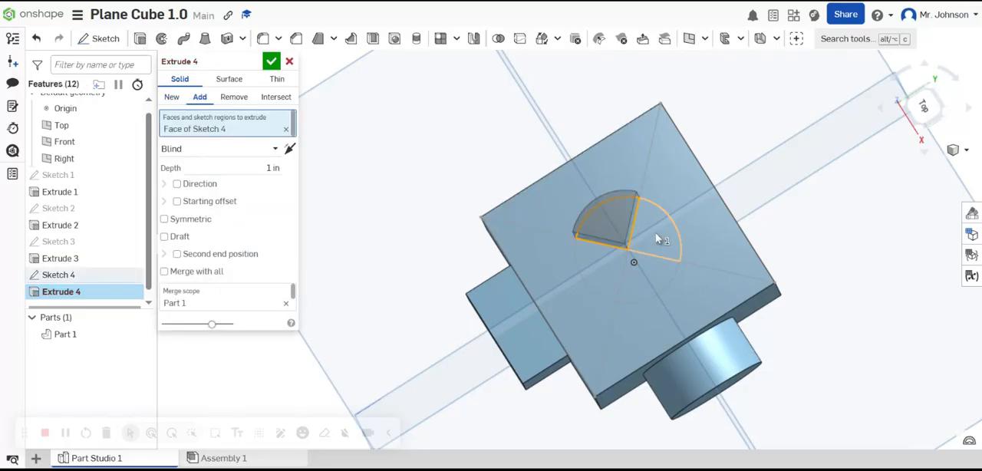
{"action": "left_click", "coordinate": [652, 241]}
{"action": "left_click", "coordinate": [656, 274]}
{"action": "left_click", "coordinate": [619, 277]}
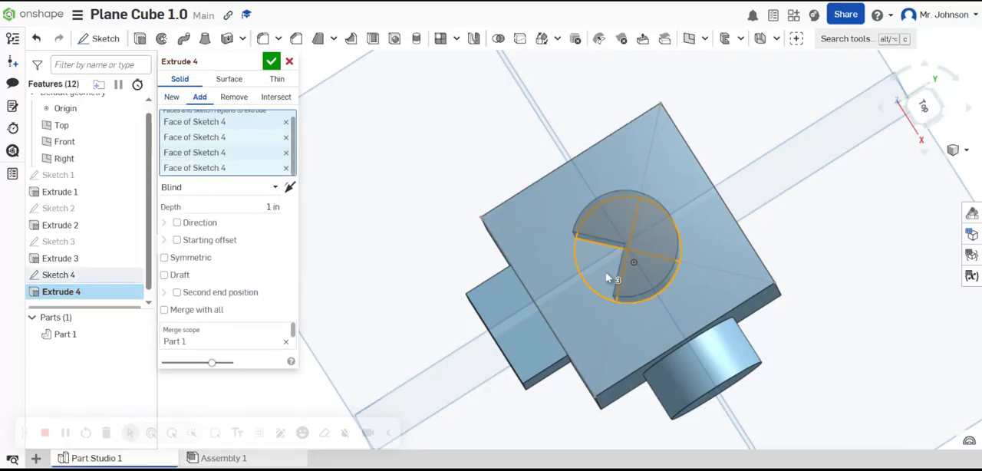
{"action": "left_click", "coordinate": [239, 101]}
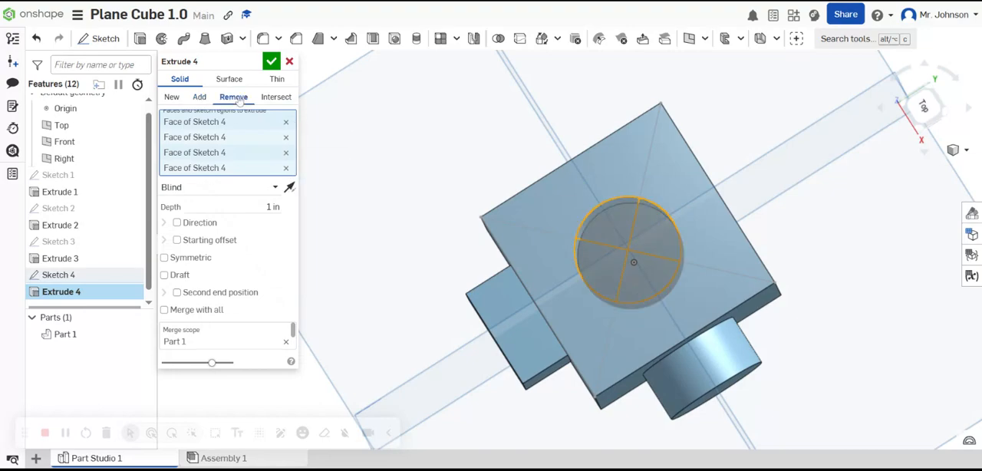
{"action": "left_click", "coordinate": [254, 201]}
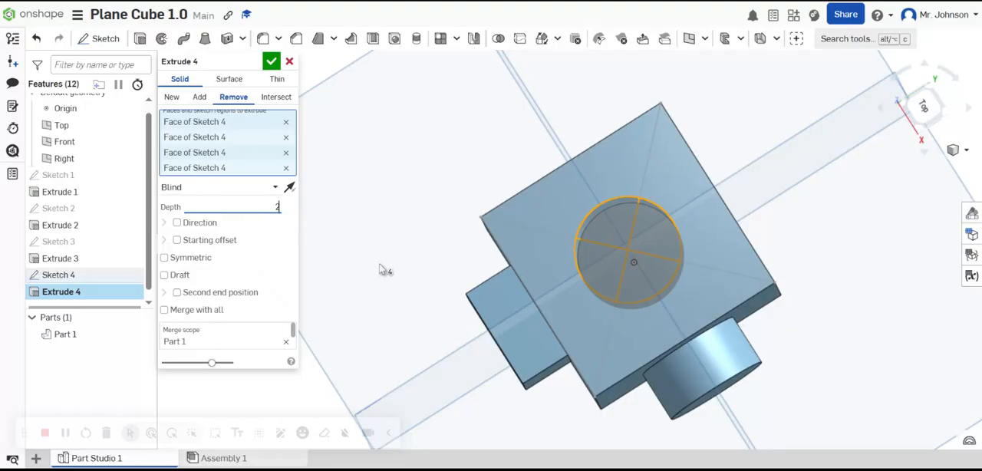
{"action": "double_click", "coordinate": [586, 249]}
{"action": "mouse_move", "coordinate": [587, 249]}
{"action": "right_mouse_down"}
{"action": "mouse_move", "coordinate": [608, 289]}
{"action": "mouse_move", "coordinate": [619, 342]}
{"action": "mouse_move", "coordinate": [606, 326]}
{"action": "mouse_move", "coordinate": [596, 253]}
{"action": "mouse_move", "coordinate": [616, 294]}
{"action": "mouse_move", "coordinate": [591, 261]}
{"action": "mouse_move", "coordinate": [582, 265]}
{"action": "right_mouse_up"}
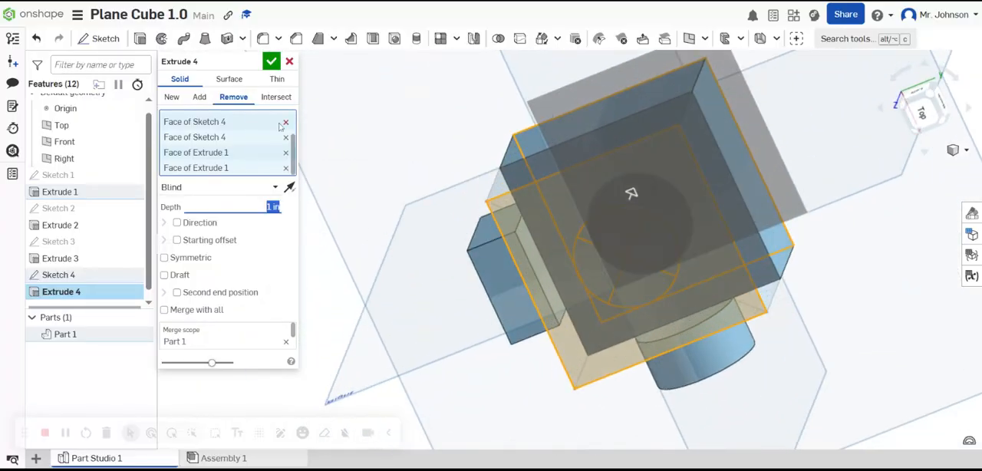
{"action": "left_click", "coordinate": [289, 61]}
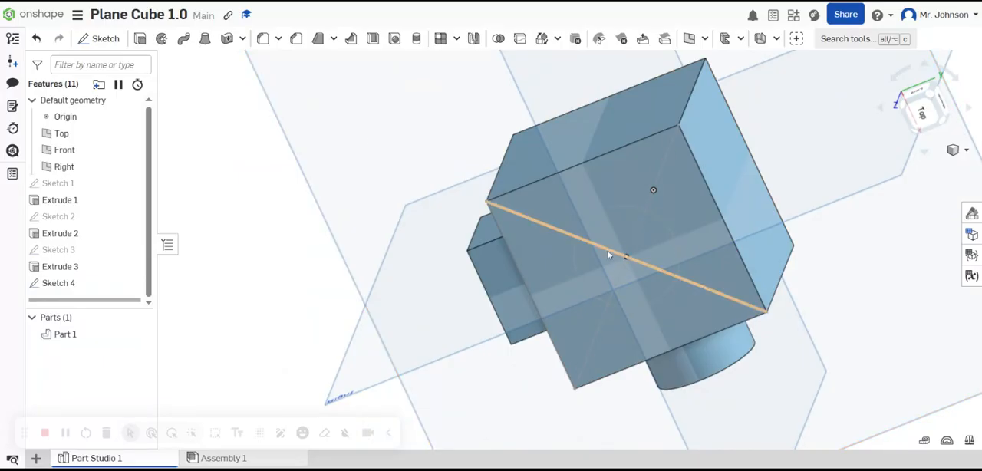
Step: Cut the circle's four sectors from the cube with a 2 in deep blind Extrude set to Remove
{"action": "left_click", "coordinate": [142, 41]}
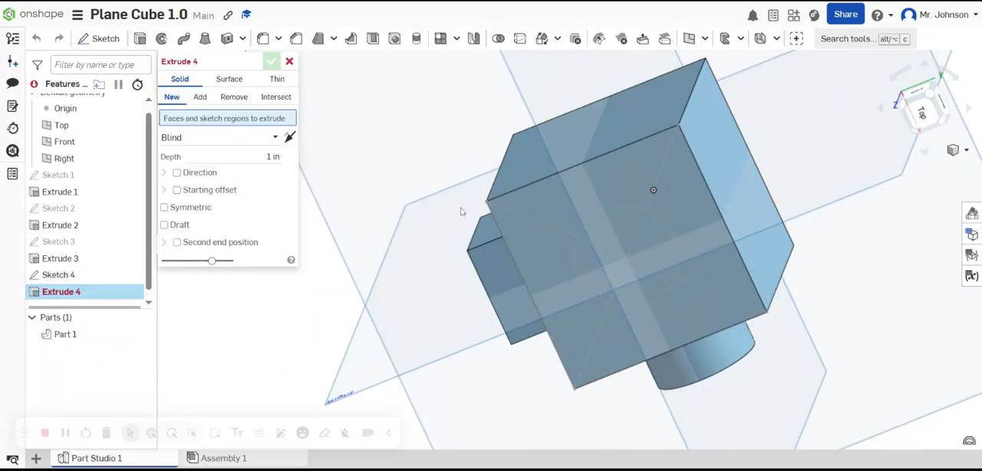
{"action": "left_click", "coordinate": [611, 225]}
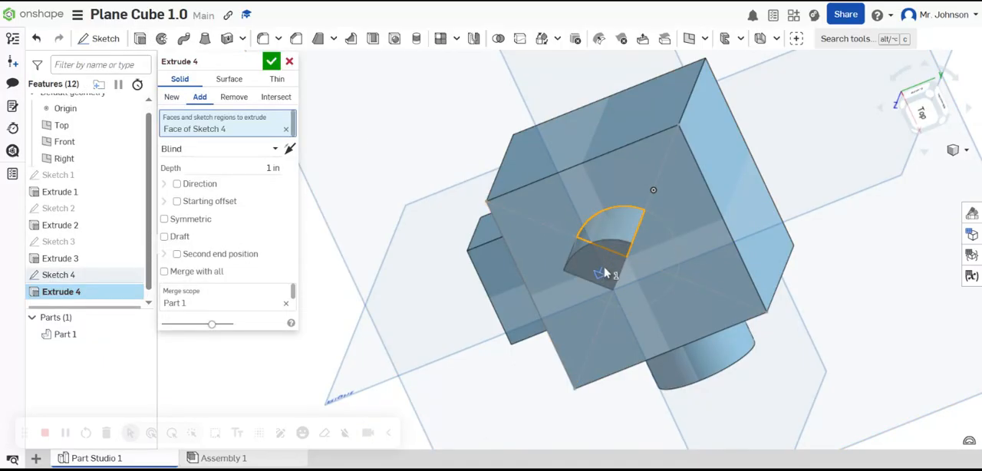
{"action": "left_click", "coordinate": [639, 274]}
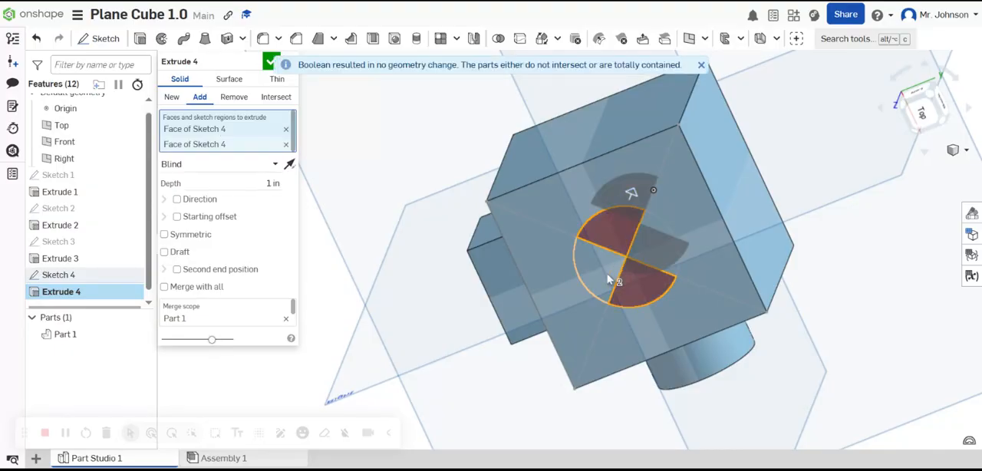
{"action": "left_click", "coordinate": [618, 277]}
{"action": "left_click", "coordinate": [654, 253]}
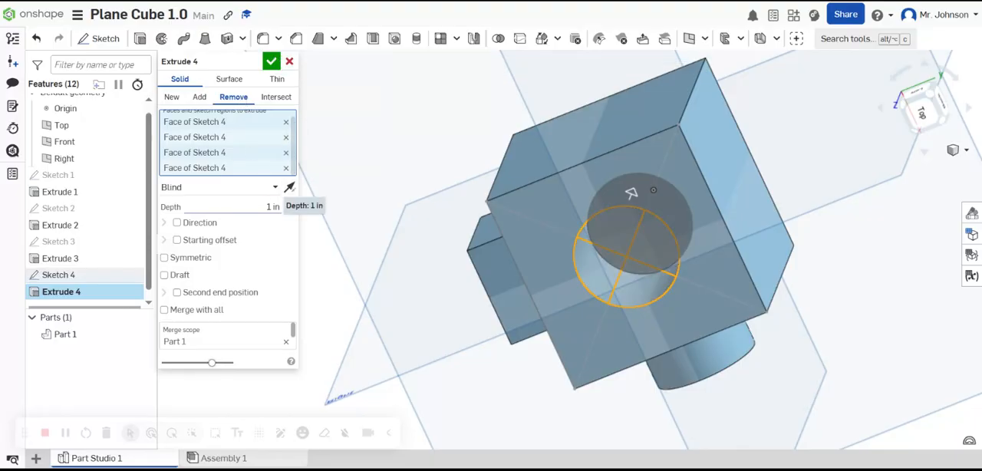
{"action": "left_click", "coordinate": [273, 206]}
{"action": "type", "text": "2"}
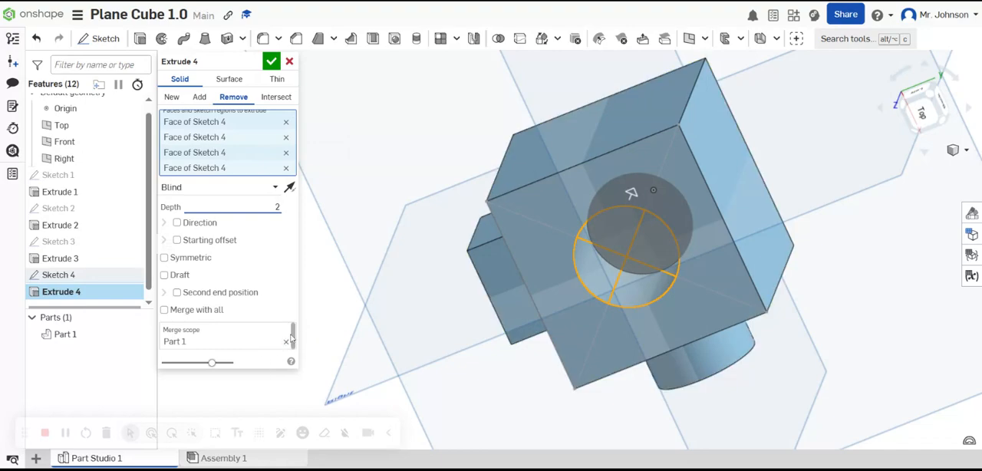
{"action": "left_click", "coordinate": [272, 64]}
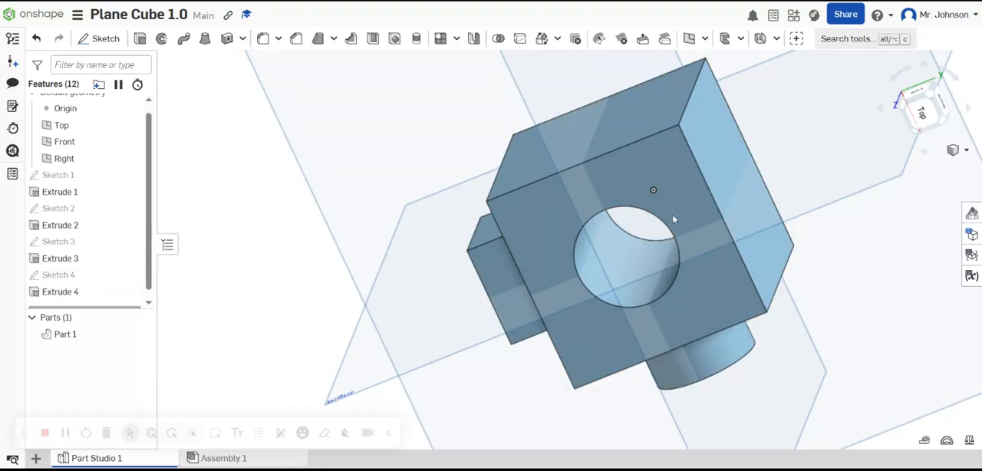
Step: Hide the origin and the Top, Front and Right planes so only the part is displayed
{"action": "right_click_drag", "start_coordinate": [681, 284], "coordinate": [677, 198]}
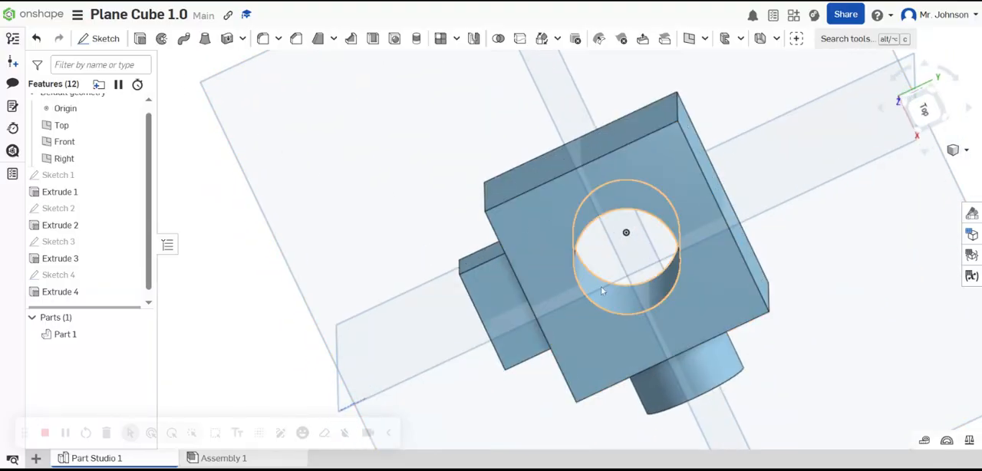
{"action": "right_click_drag", "start_coordinate": [668, 186], "coordinate": [668, 193]}
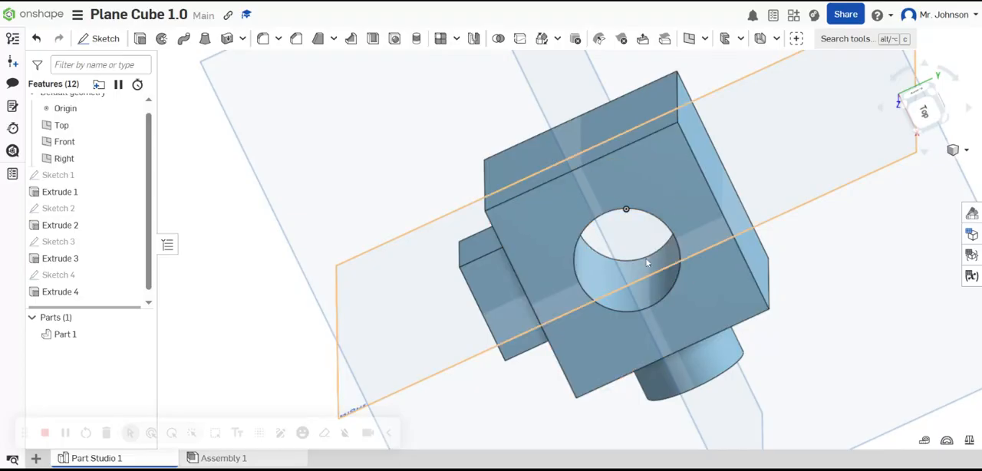
{"action": "right_click_drag", "start_coordinate": [652, 269], "coordinate": [657, 276]}
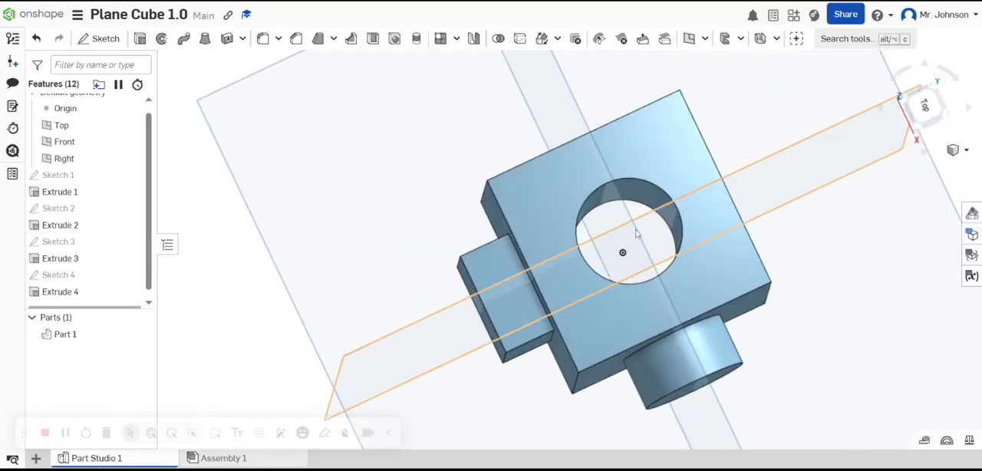
{"action": "right_click_drag", "start_coordinate": [612, 281], "coordinate": [610, 289]}
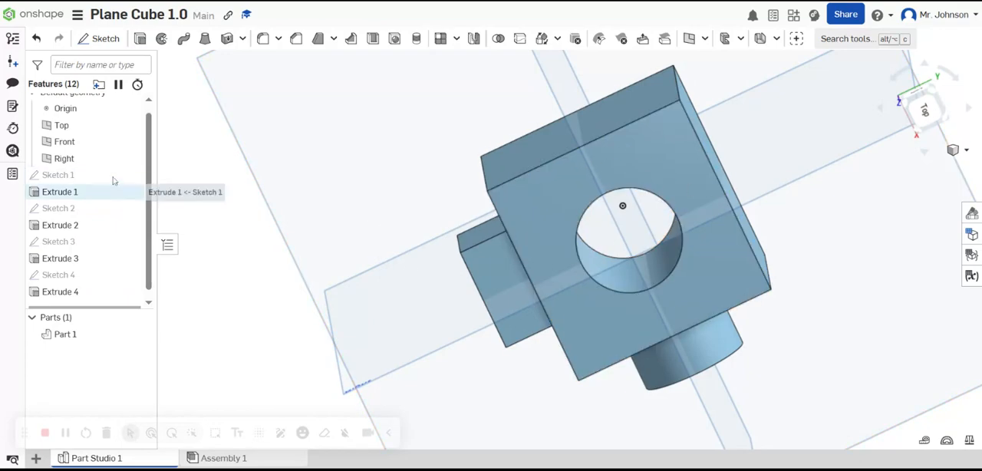
{"action": "scroll", "coordinate": [84, 169], "scroll_direction": "up", "scroll_amount": 1}
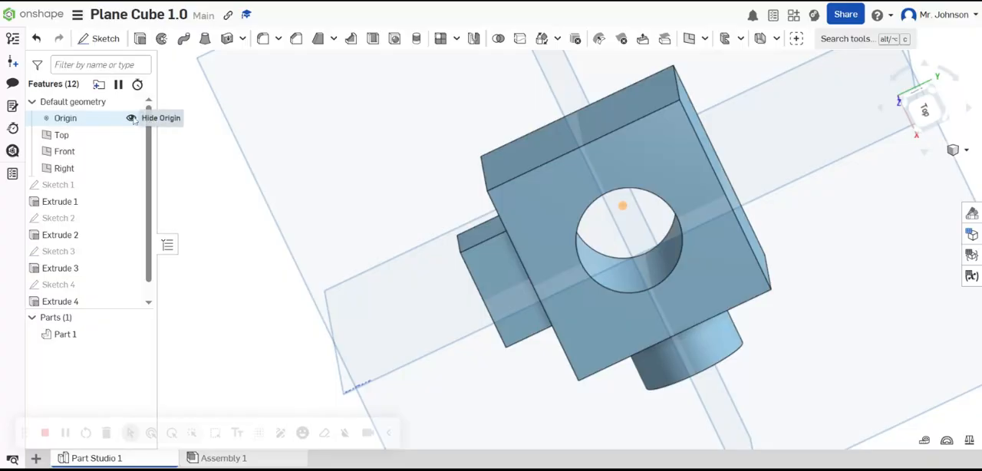
{"action": "left_click", "coordinate": [131, 118]}
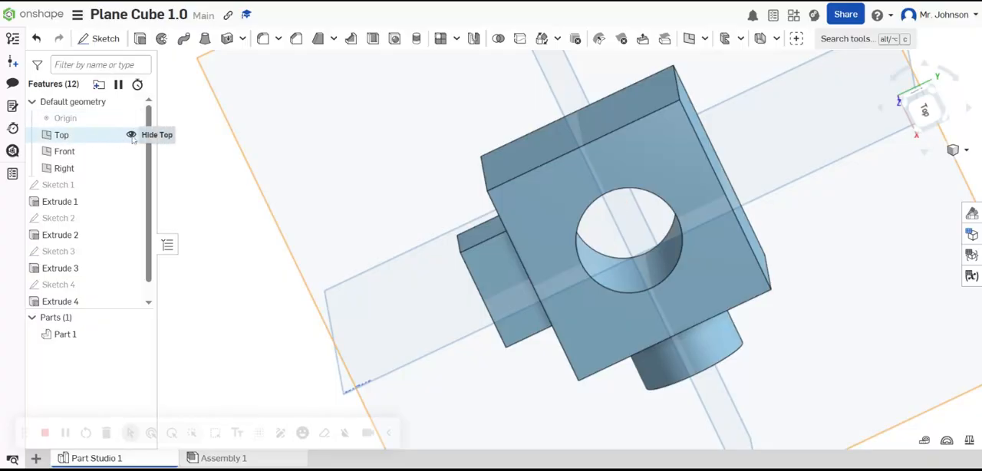
{"action": "left_click", "coordinate": [131, 135]}
{"action": "left_click", "coordinate": [131, 151]}
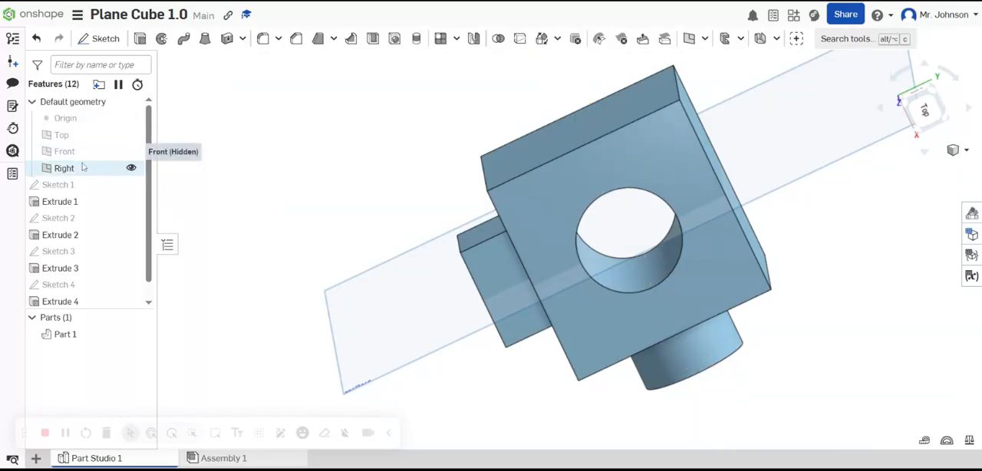
{"action": "left_click", "coordinate": [131, 168]}
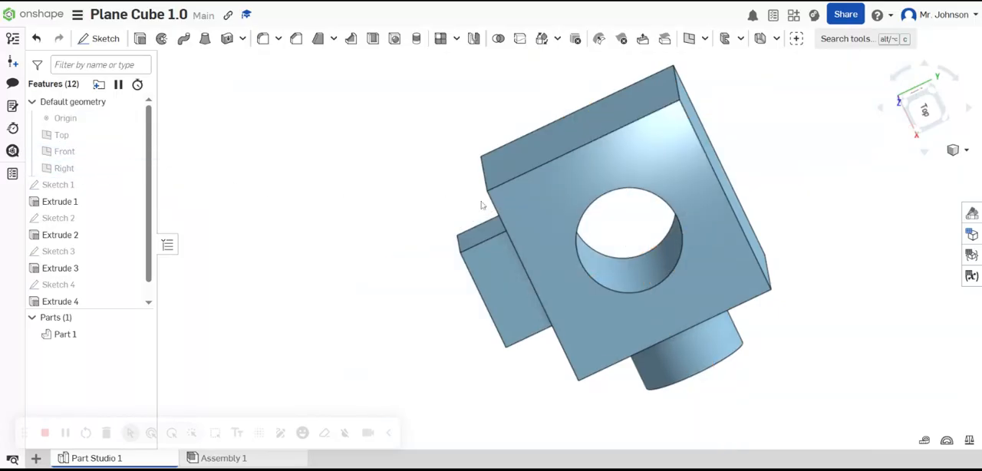
{"action": "right_click_drag", "start_coordinate": [660, 167], "coordinate": [544, 201]}
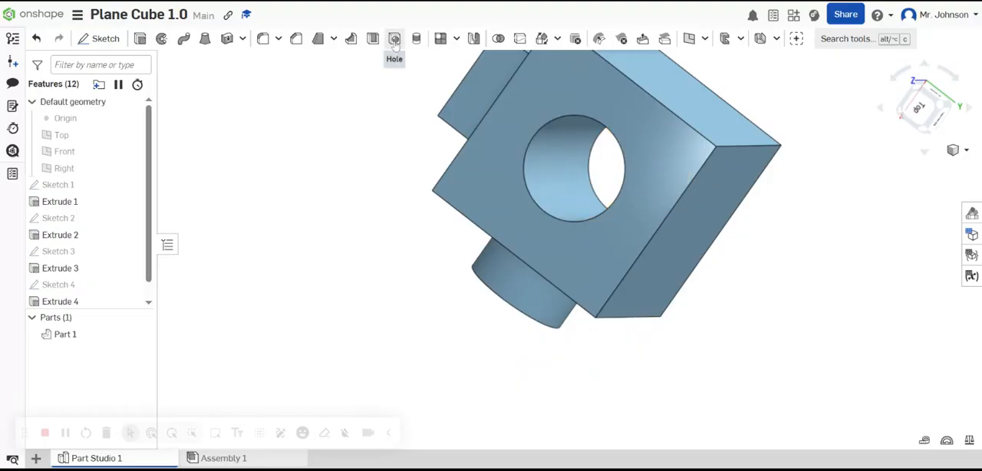
{"action": "right_click_drag", "start_coordinate": [548, 182], "coordinate": [524, 148]}
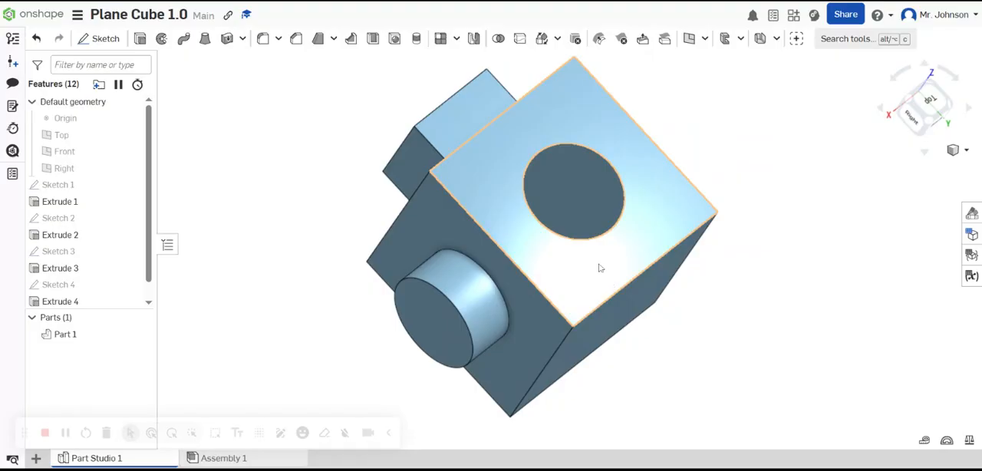
{"action": "right_click_drag", "start_coordinate": [601, 268], "coordinate": [588, 276]}
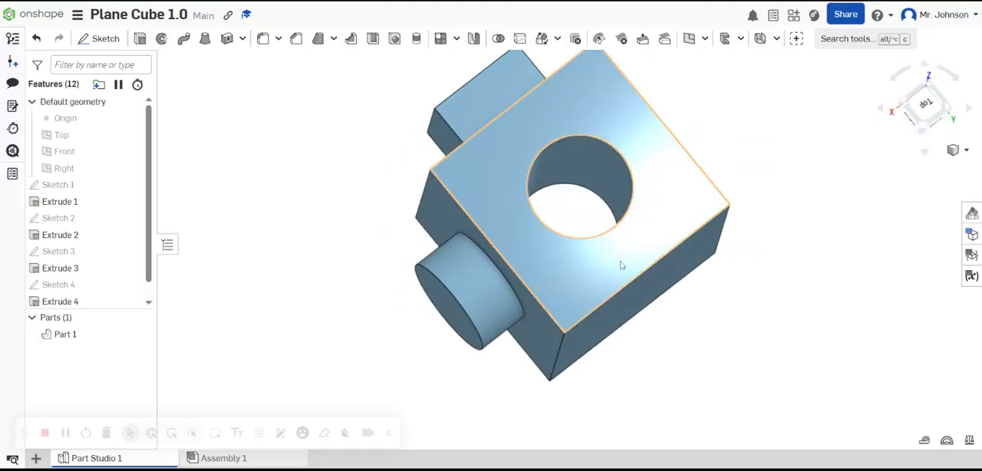